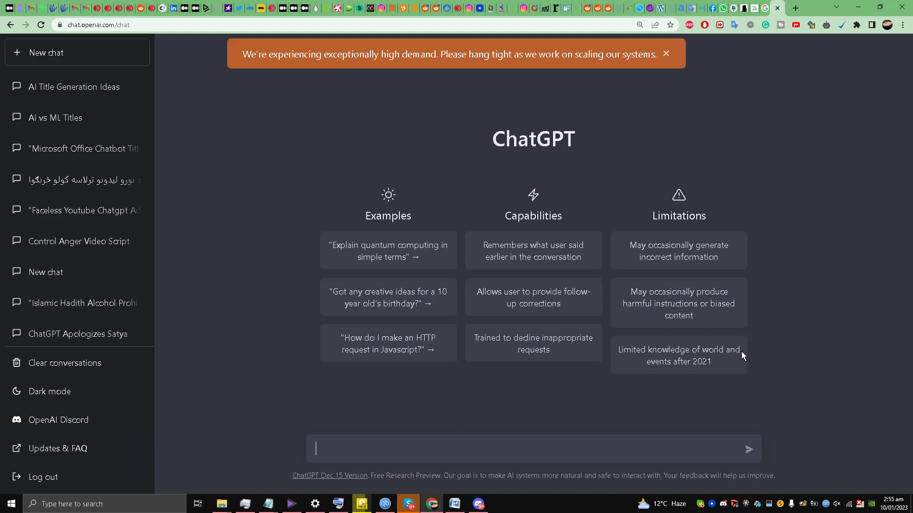
Step: Unmute the speakers and ask ChatGPT for a detailed visual description of Tyrannosaurus
click(837, 503)
click(758, 481)
click(828, 359)
text(Give me a detailed visual des)
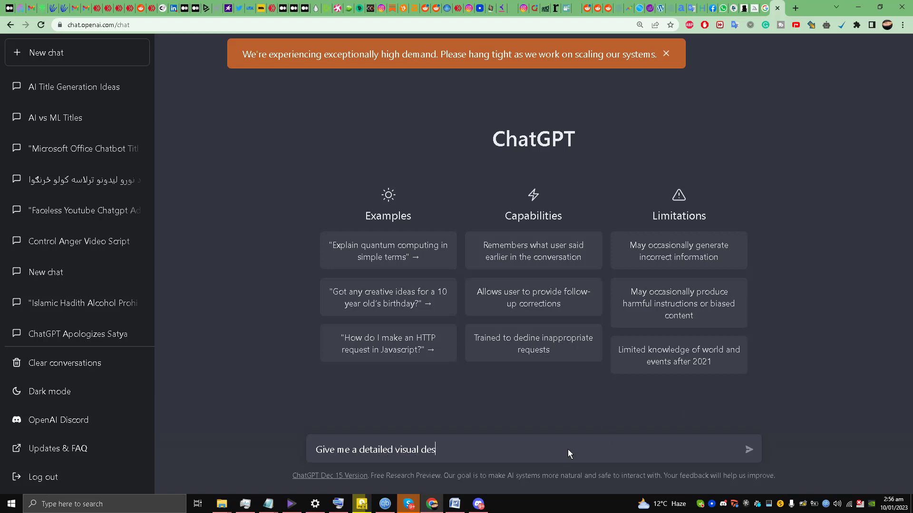
text(cription of Tyrannosaurus)
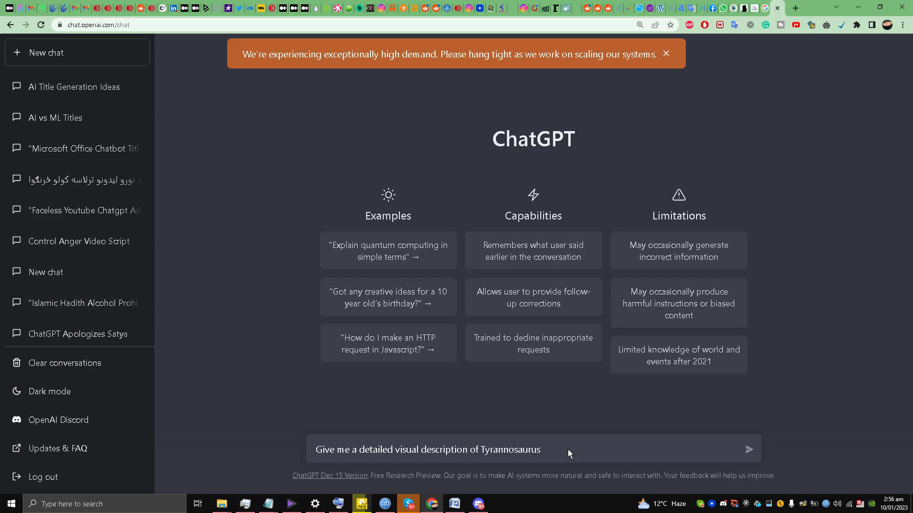
key(Return)
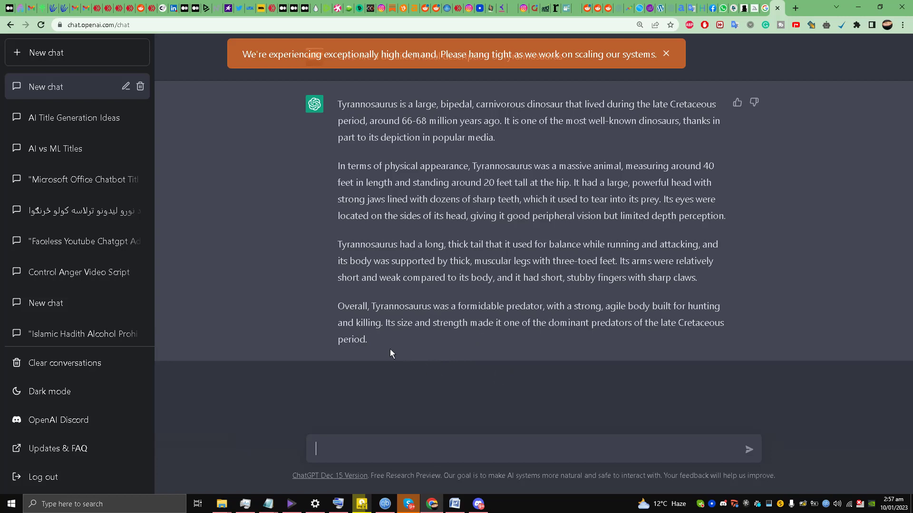
Step: Copy the full ChatGPT Tyrannosaurus answer
drag(378, 337, 337, 109)
right_click(360, 105)
right_click(374, 110)
click(384, 117)
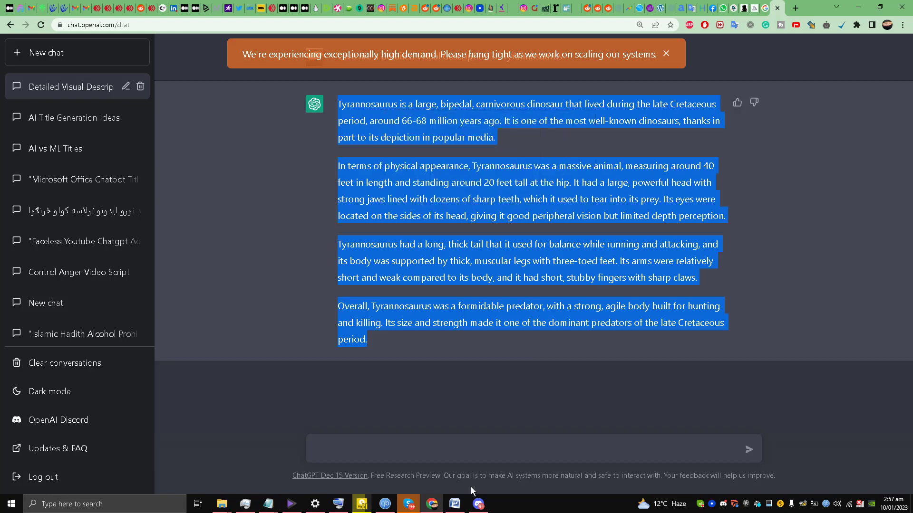
click(481, 473)
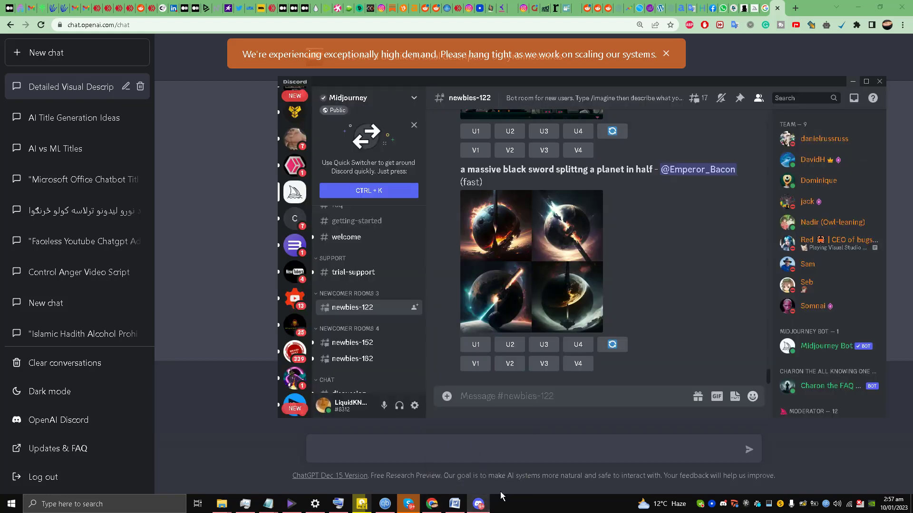
click(479, 504)
Step: Launch Notepad and paste the Tyrannosaurus description into it
click(72, 504)
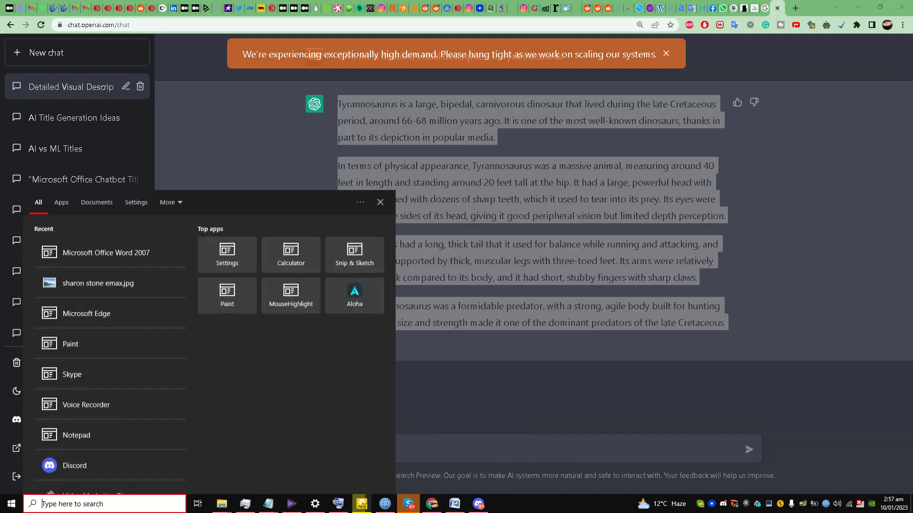
text(notepad)
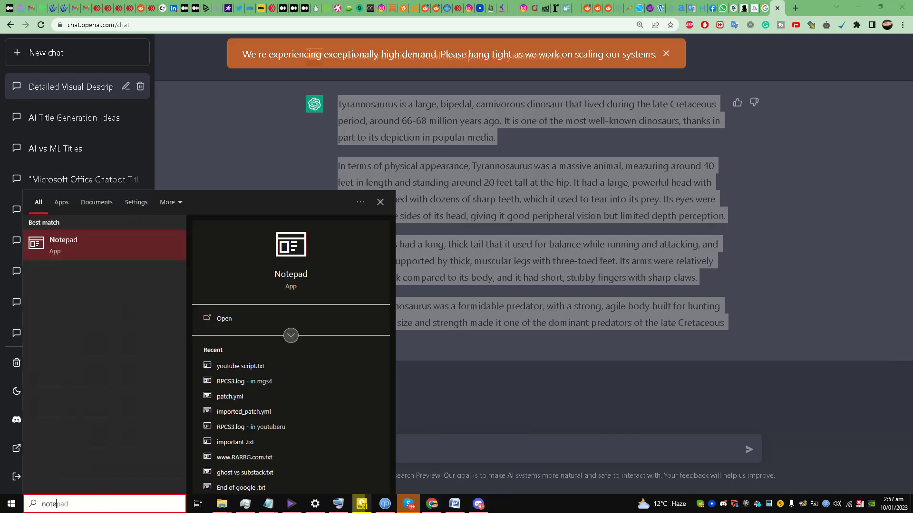
key(Return)
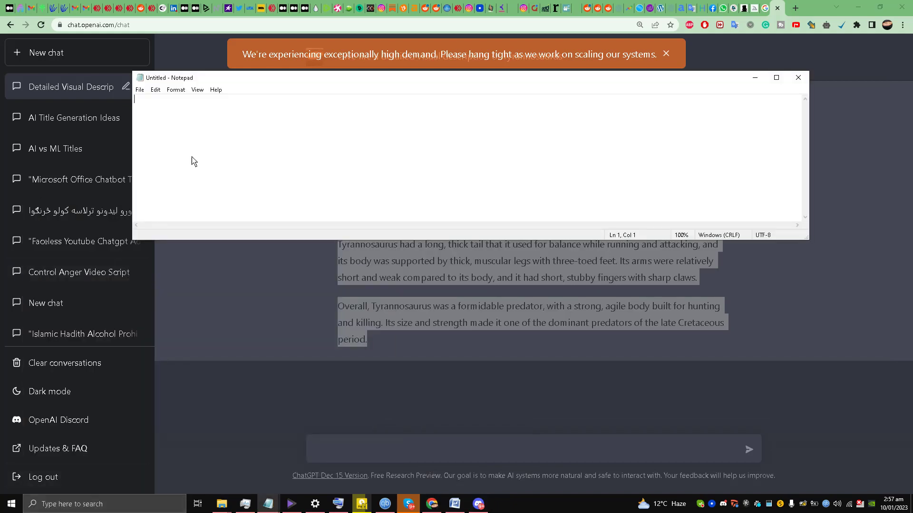
right_click(203, 122)
click(243, 163)
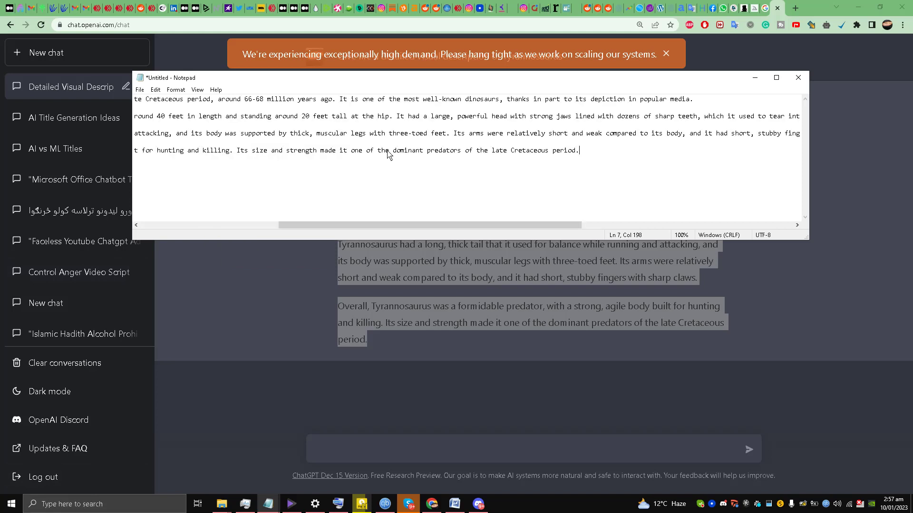
Step: Join the second paragraph onto the first line of the description
click(719, 101)
key(Delete)
key(Delete)
key(BackSpace)
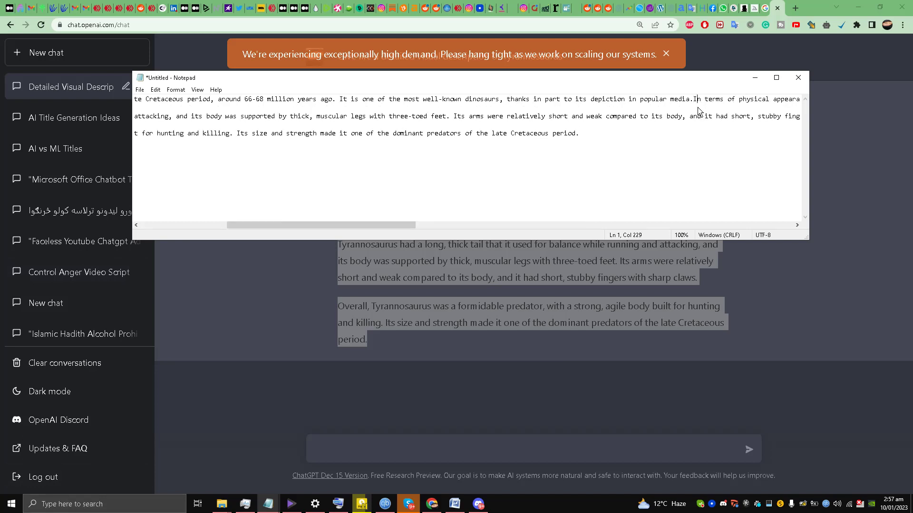
key(ctrl+Right)
key(ctrl+Right)
key(ctrl+Right)
key(ctrl+Right)
key(ctrl+Right)
key(ctrl+Right)
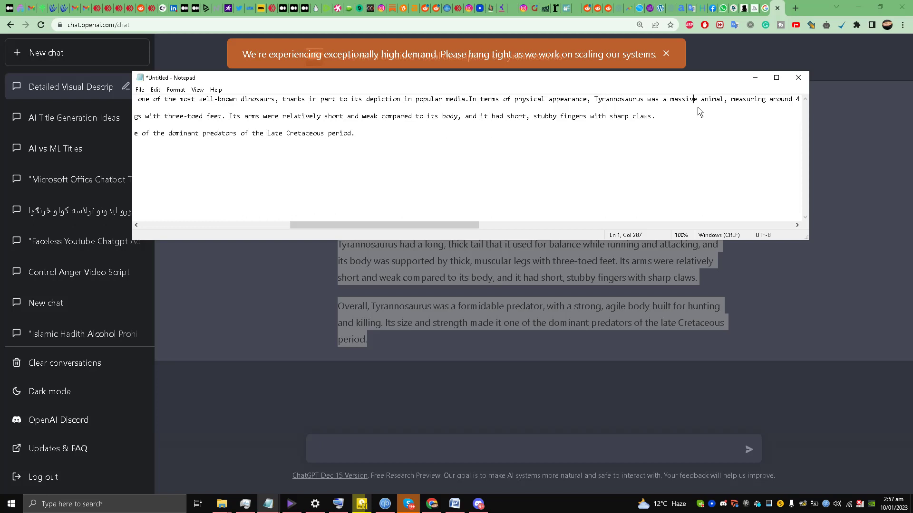
key(Right)
key(Right)
key(Right)
key(Right)
key(Right)
key(Right)
key(Right)
key(Right)
key(Right)
key(Right)
key(Right)
key(Right)
key(Right)
key(Right)
key(Right)
key(Right)
key(Right)
key(Right)
key(Right)
key(Right)
key(Right)
key(Right)
key(Right)
key(Right)
key(Right)
key(Right)
key(Right)
key(Right)
key(Right)
key(Right)
key(Right)
key(Right)
key(Right)
key(Right)
key(Right)
key(Right)
key(Right)
key(Right)
key(Right)
key(Right)
key(Right)
key(Right)
key(Right)
key(Right)
key(Right)
key(Right)
key(Right)
key(Right)
key(Right)
key(Right)
key(Right)
key(Right)
key(Right)
key(Right)
key(Right)
key(Right)
key(Right)
key(Right)
key(Right)
key(Right)
key(Right)
key(Right)
key(Right)
key(Right)
key(Right)
key(Right)
key(Right)
key(Right)
key(Right)
key(Right)
key(Right)
key(Right)
key(Right)
key(Right)
key(Right)
key(Right)
key(Right)
key(Right)
key(Right)
key(Right)
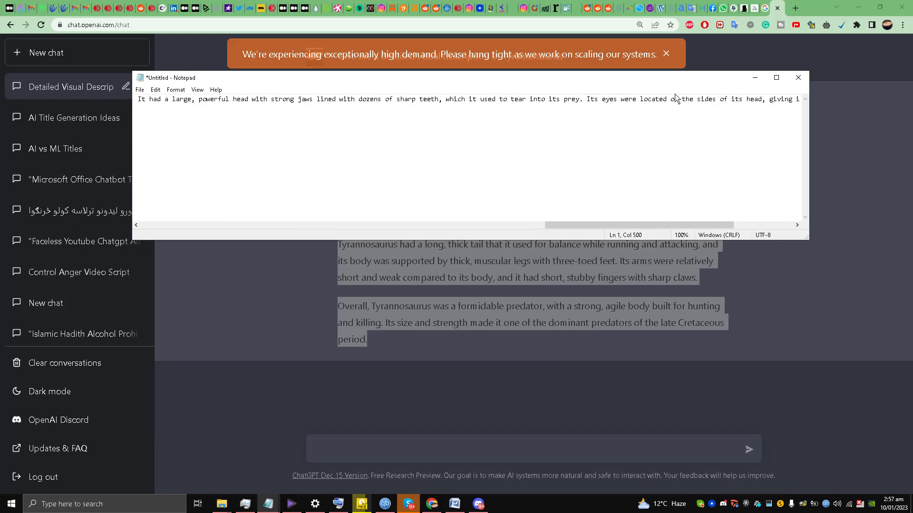
drag(583, 226, 784, 227)
Step: Join the remaining paragraphs into one continuous line of text
click(796, 101)
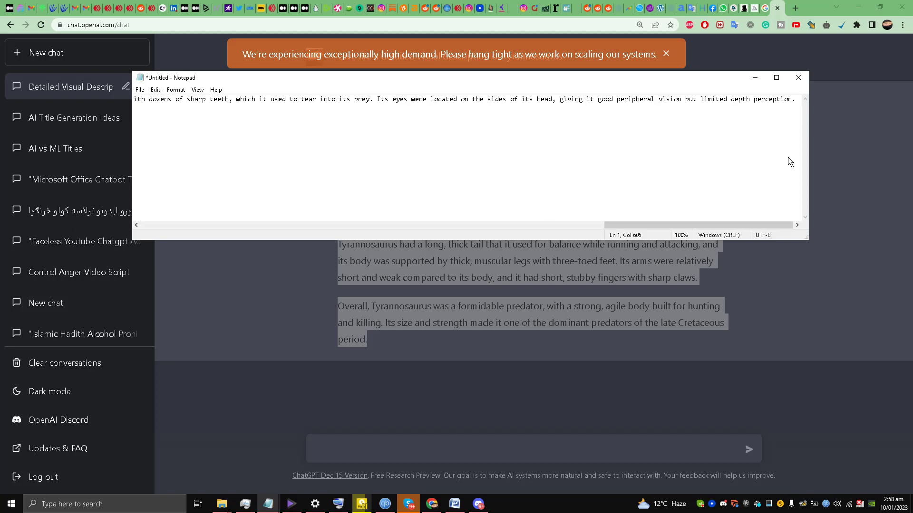
key(ctrl+v)
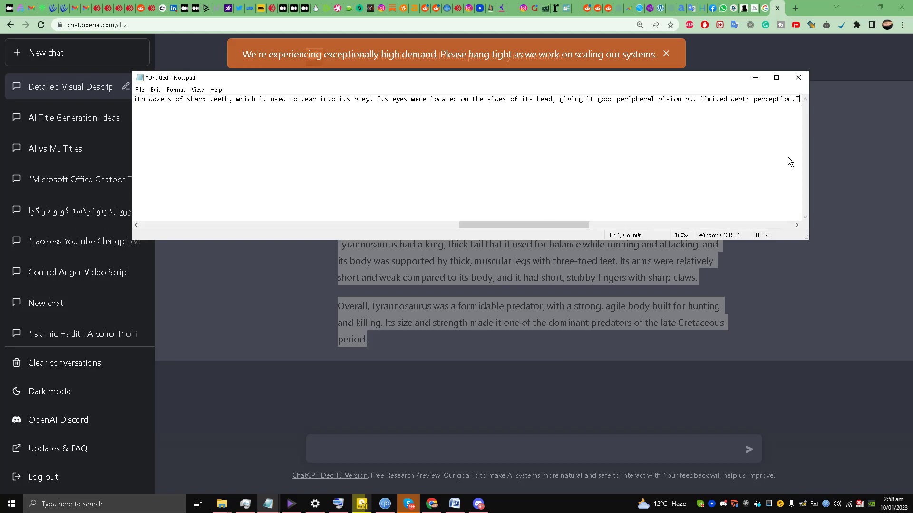
key(Right)
key(Right)
key(Right)
key(Right)
key(Right)
key(Right)
key(Right)
key(Right)
key(Right)
key(Right)
key(Right)
key(Right)
key(Right)
key(Right)
key(Right)
key(Right)
key(Right)
key(Right)
key(Right)
key(Right)
key(Right)
key(Right)
key(Right)
key(Right)
key(Right)
key(Right)
key(Right)
key(Right)
key(Right)
key(Right)
key(Right)
key(Right)
key(Right)
key(Right)
key(Right)
key(Right)
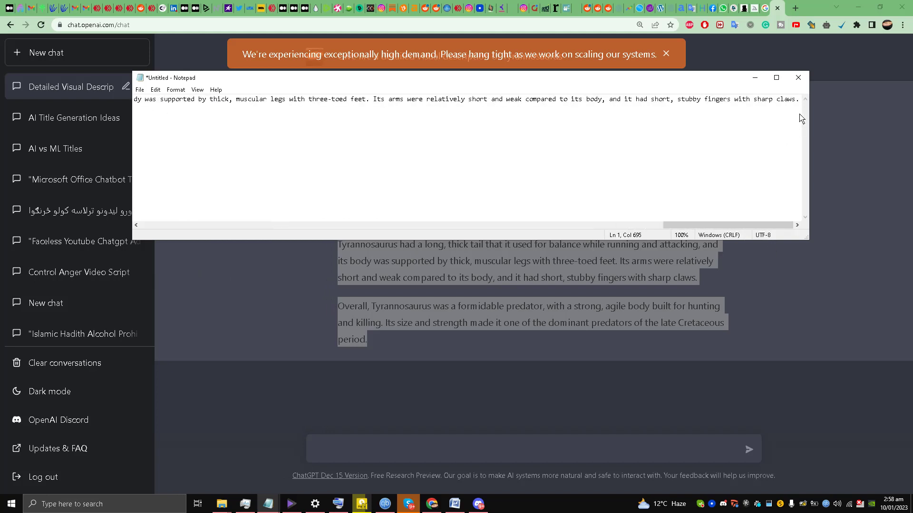
click(800, 100)
key(Home)
key(End)
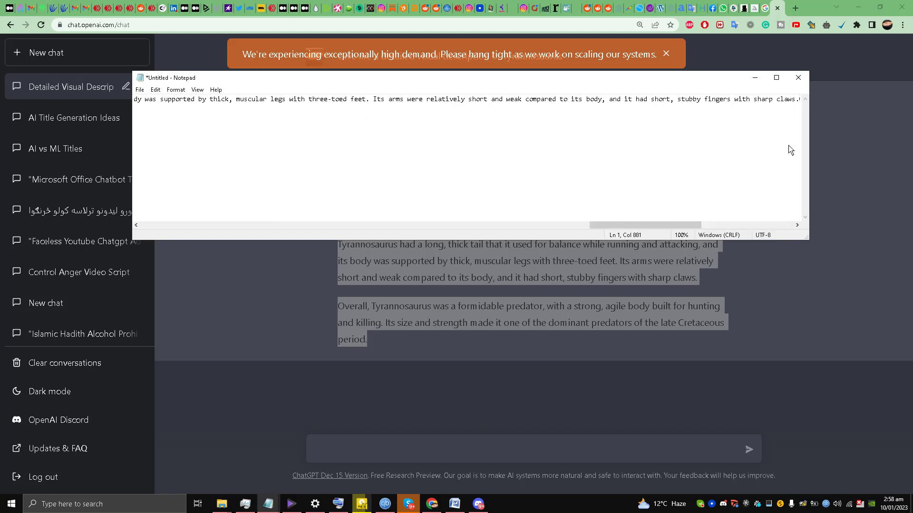
drag(663, 227, 805, 123)
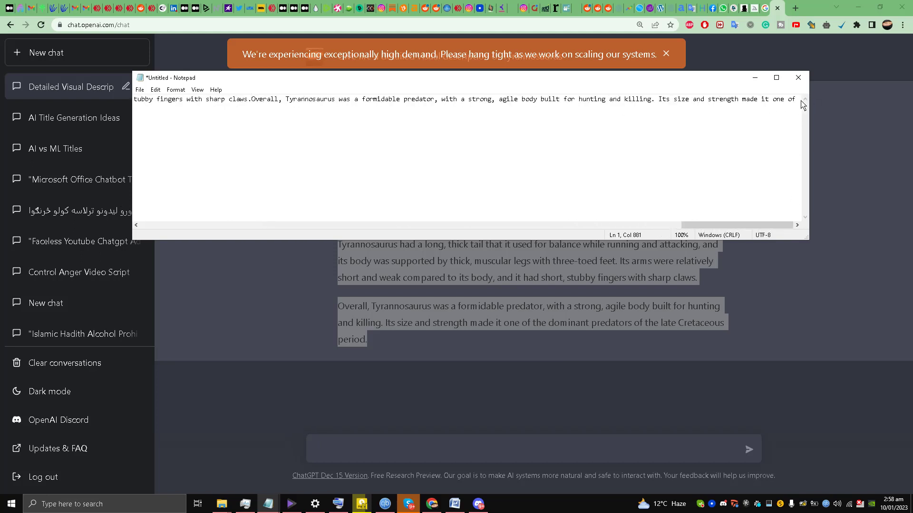
click(800, 101)
Step: Copy the joined one-line description and minimize Notepad
drag(751, 226, 127, 215)
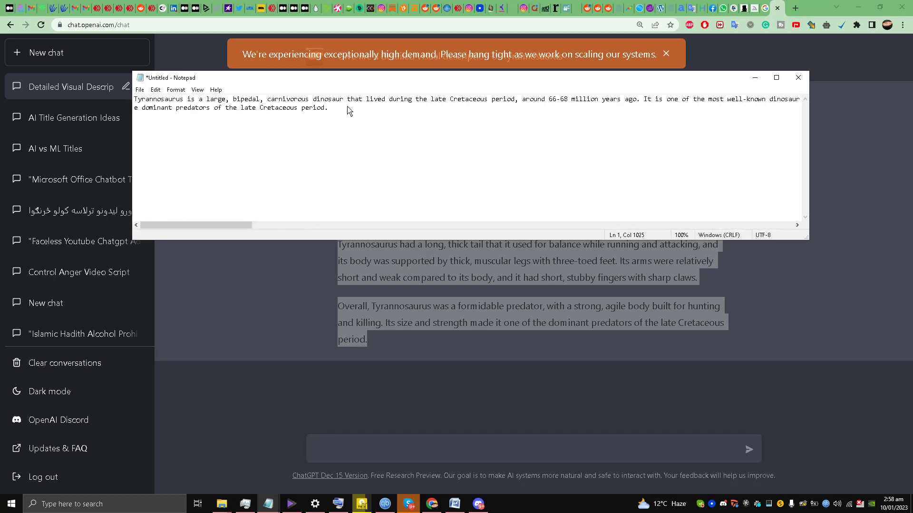
drag(352, 111, 142, 105)
right_click(142, 106)
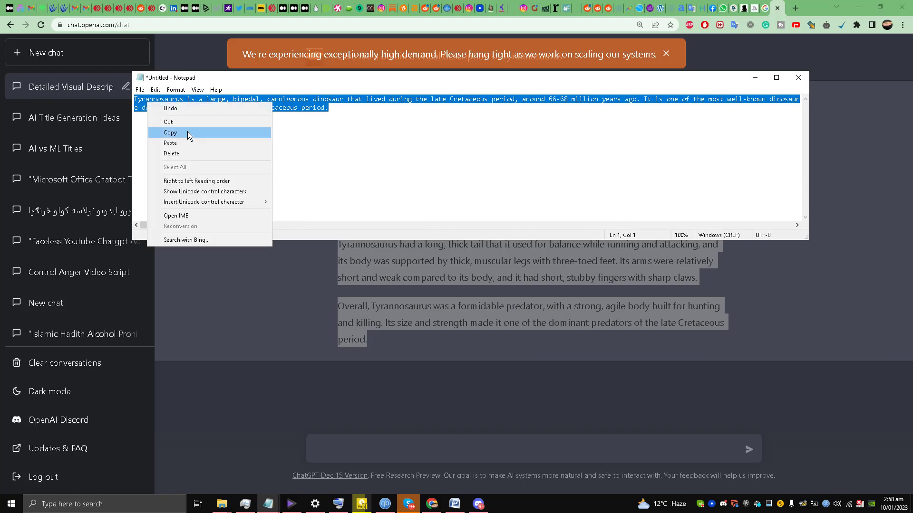
click(205, 135)
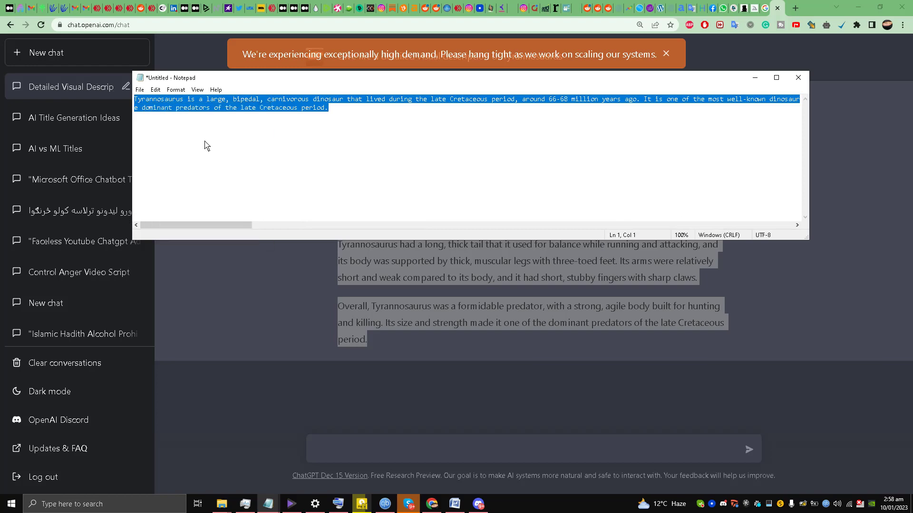
click(754, 78)
Step: Send an /imagine prompt with the pasted Tyrannosaurus description in newbies-122
click(477, 504)
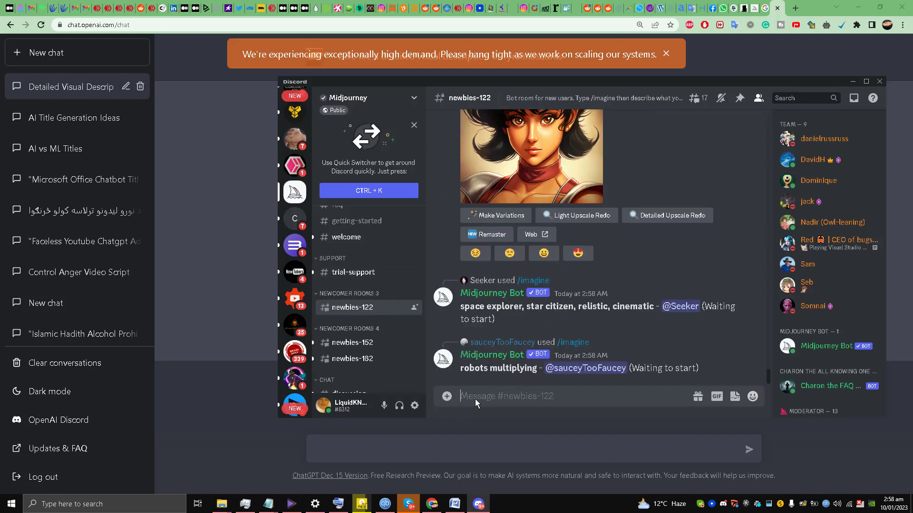
text(/)
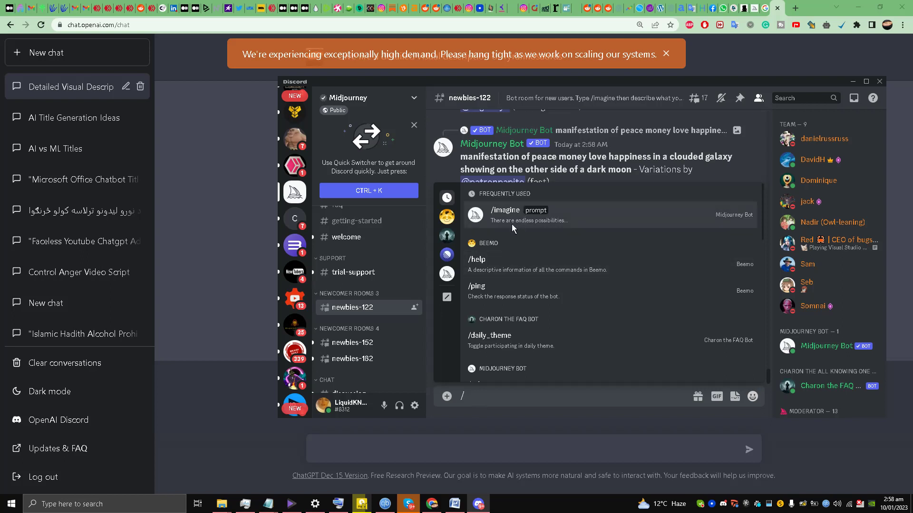
click(529, 214)
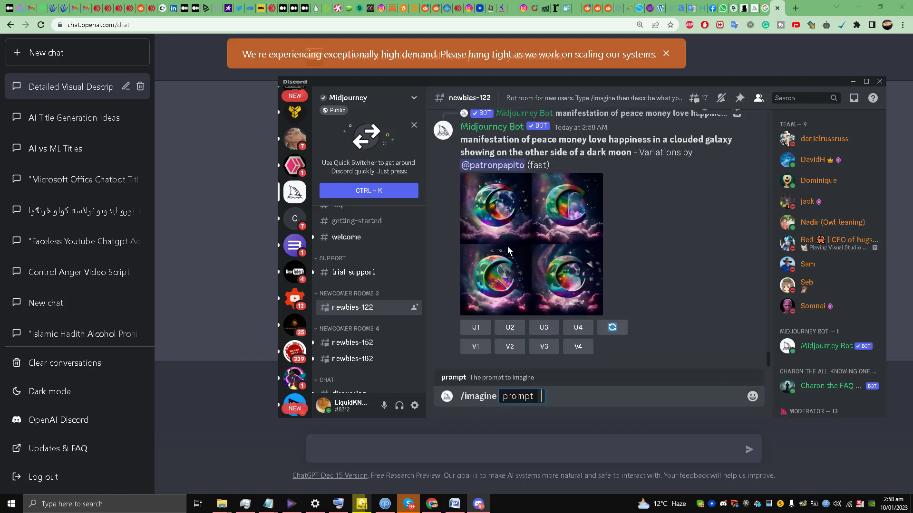
right_click(544, 403)
click(552, 391)
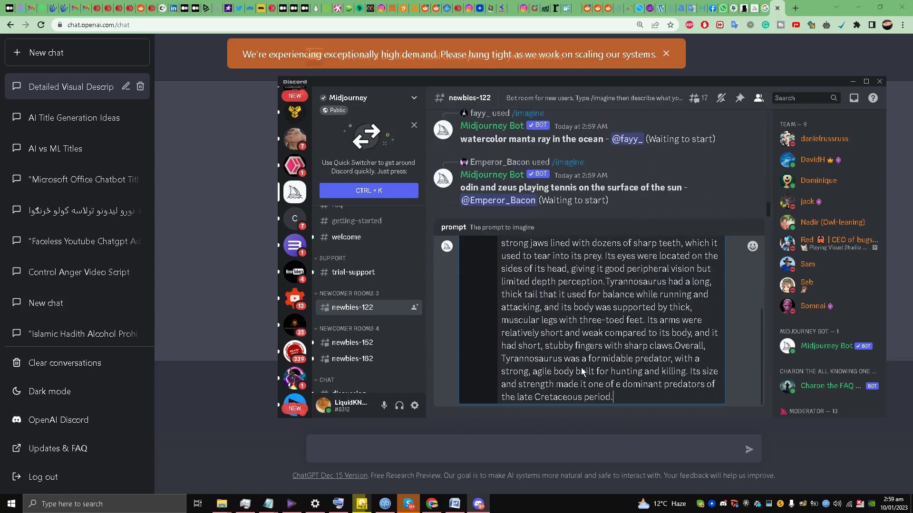
key(Return)
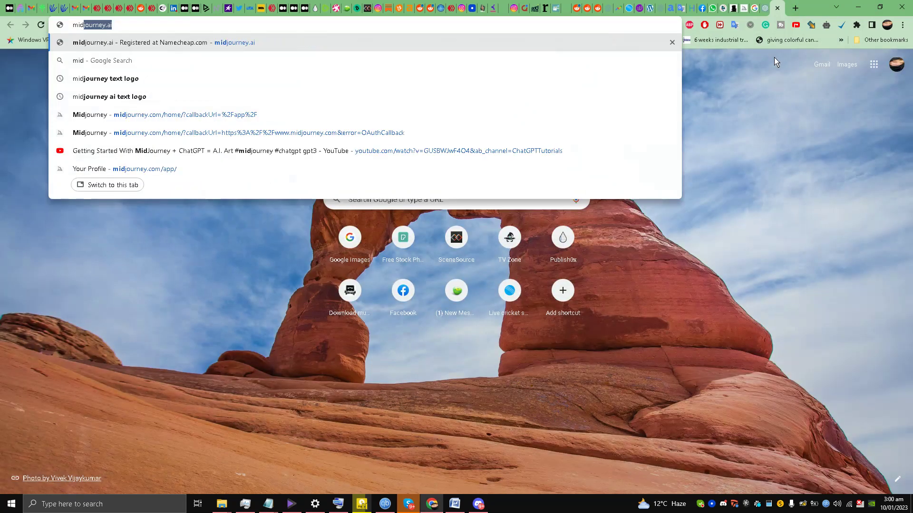
Step: Go to midjourney.com, sign in, and authorize the Midjourney Bot for the Discord account
key(Right)
key(BackSpace)
key(BackSpace)
text(com)
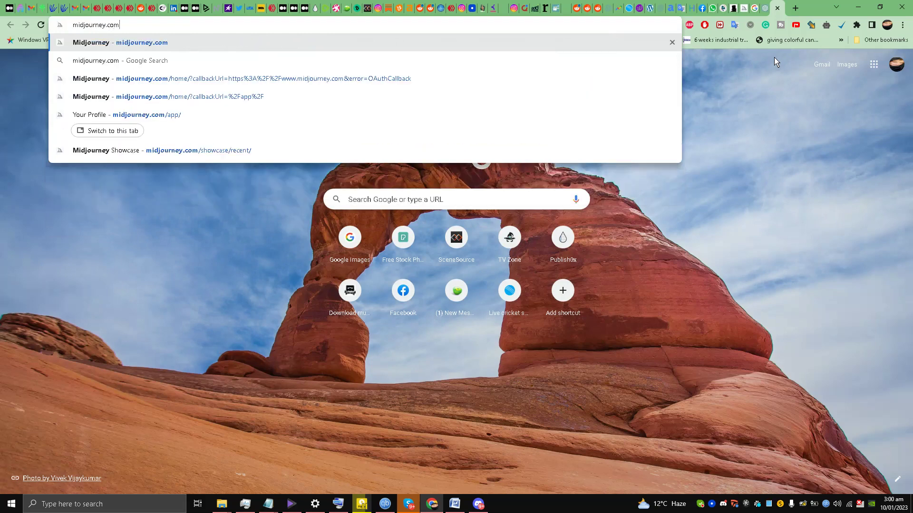
key(Return)
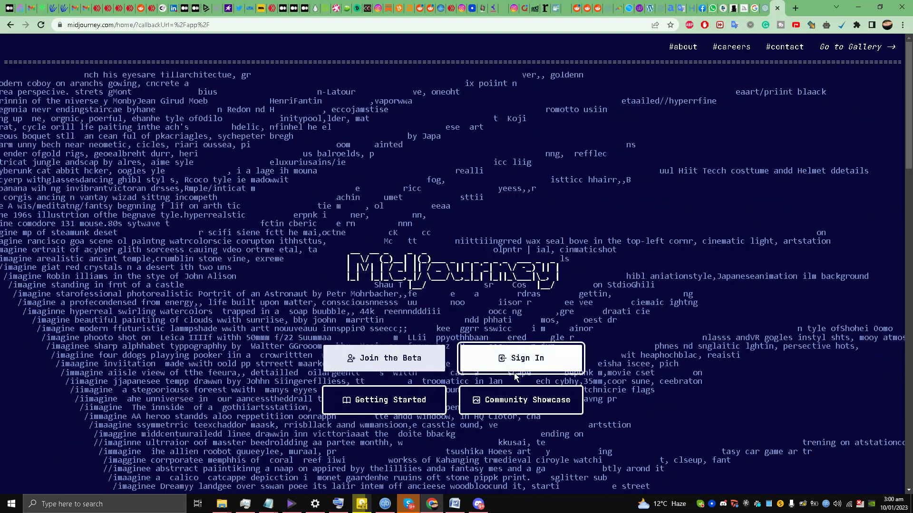
click(521, 368)
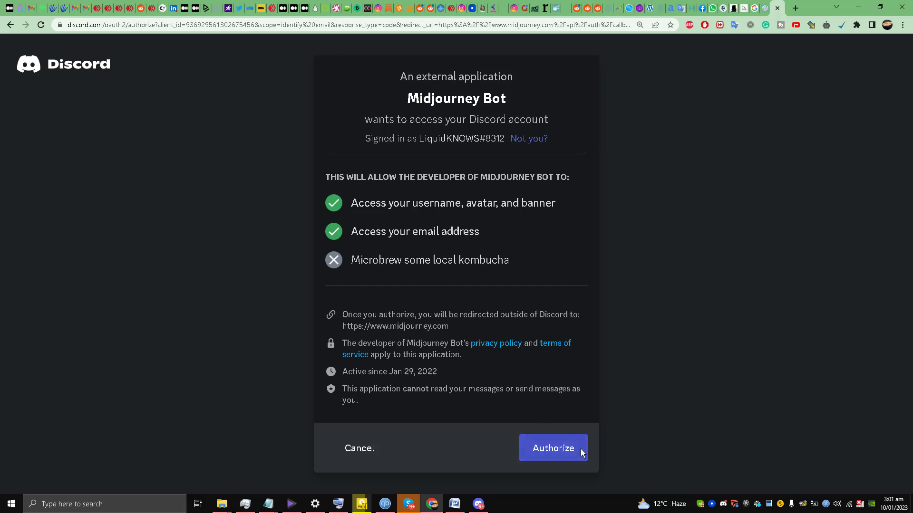
click(581, 448)
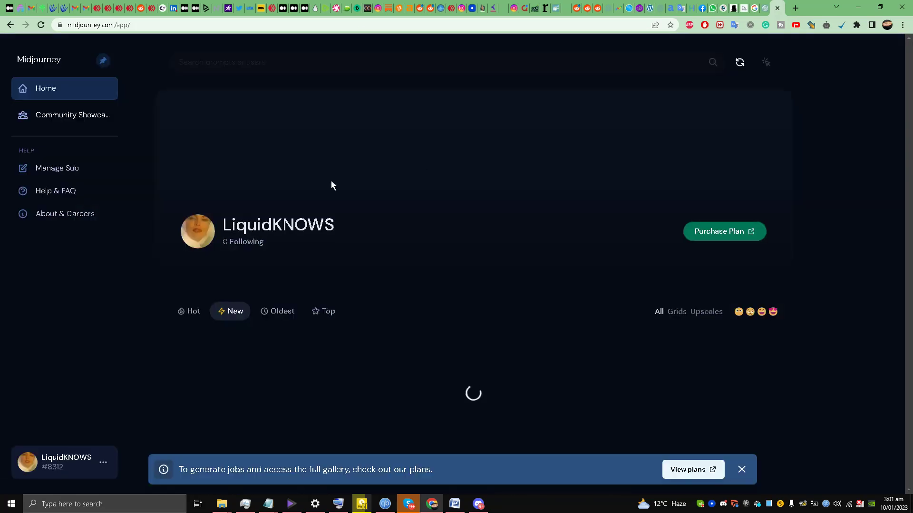
Step: Scroll through the account's gallery of dinosaur image grids
scroll(283, 222, down, 10)
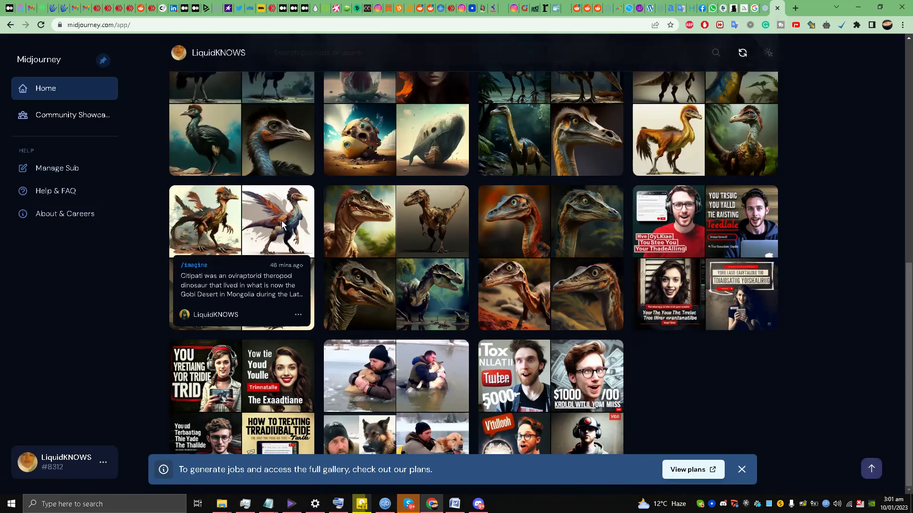
scroll(282, 221, up, 5)
scroll(258, 234, down, 5)
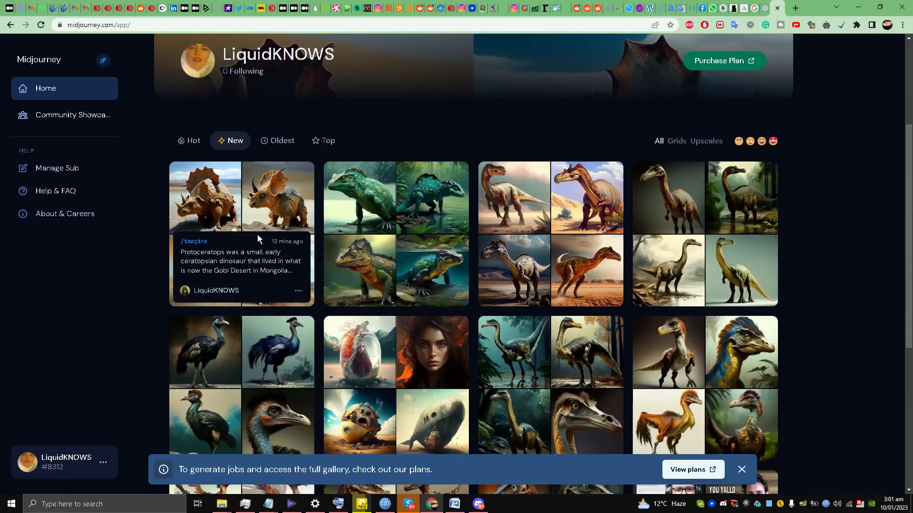
scroll(393, 200, up, 5)
scroll(289, 208, down, 3)
scroll(290, 209, up, 4)
scroll(334, 183, down, 7)
scroll(334, 186, up, 8)
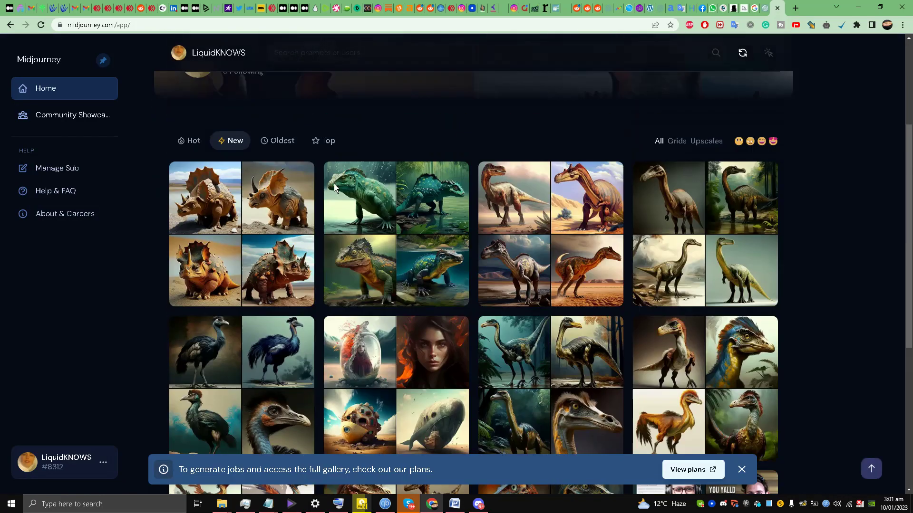
scroll(328, 276, down, 2)
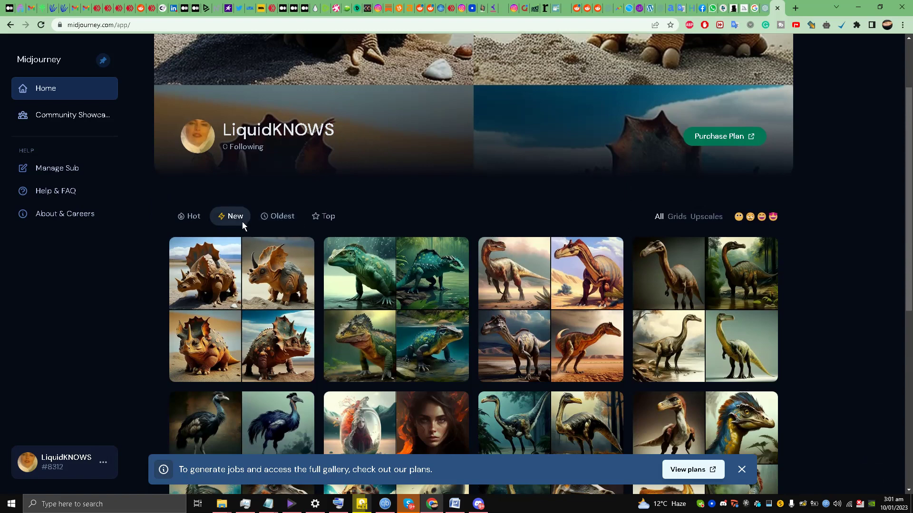
Step: Search the newbies-122 channel for messages mentioning the user's own account
click(478, 503)
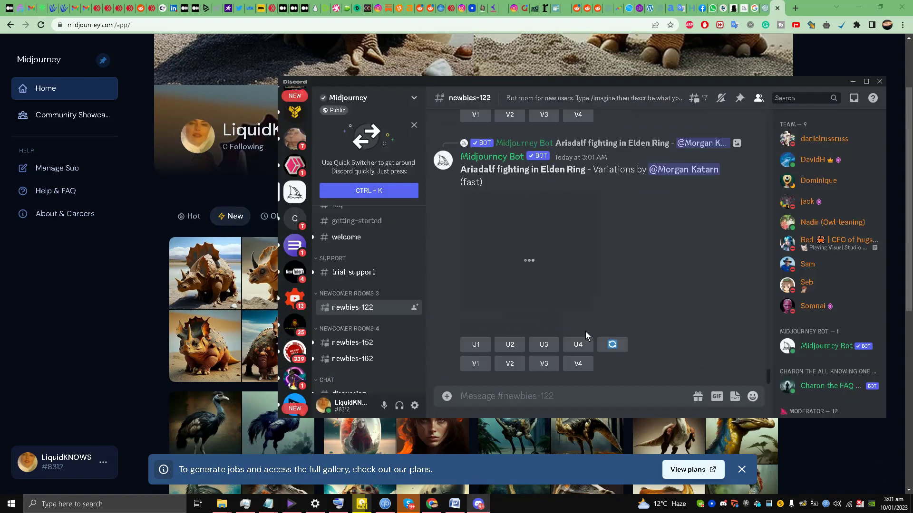
key(ctrl+f)
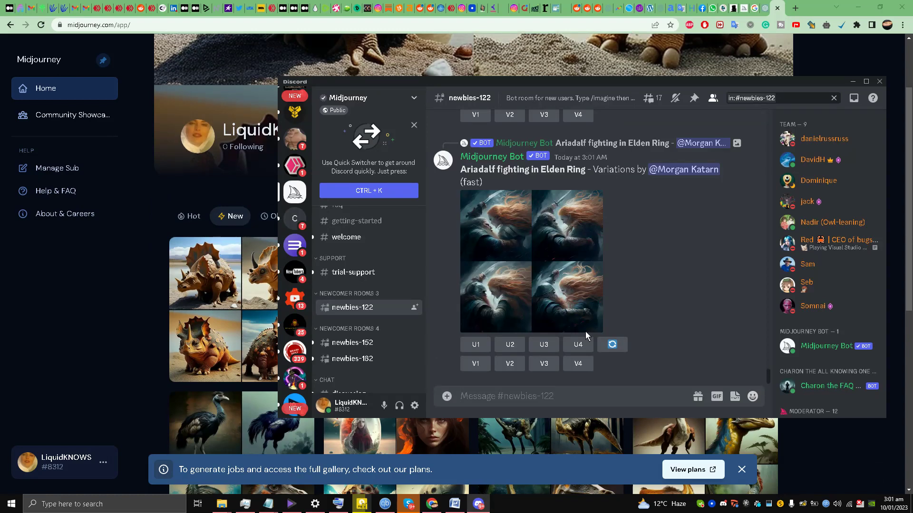
key(BackSpace)
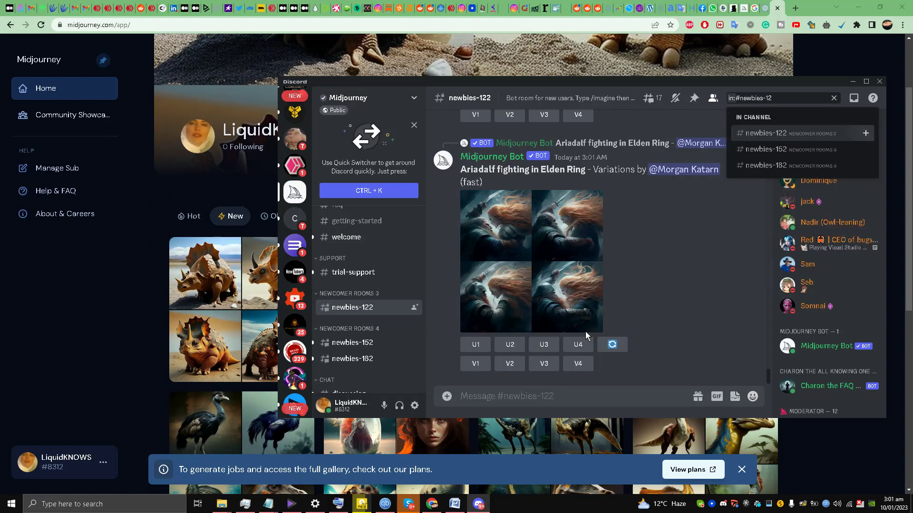
key(Return)
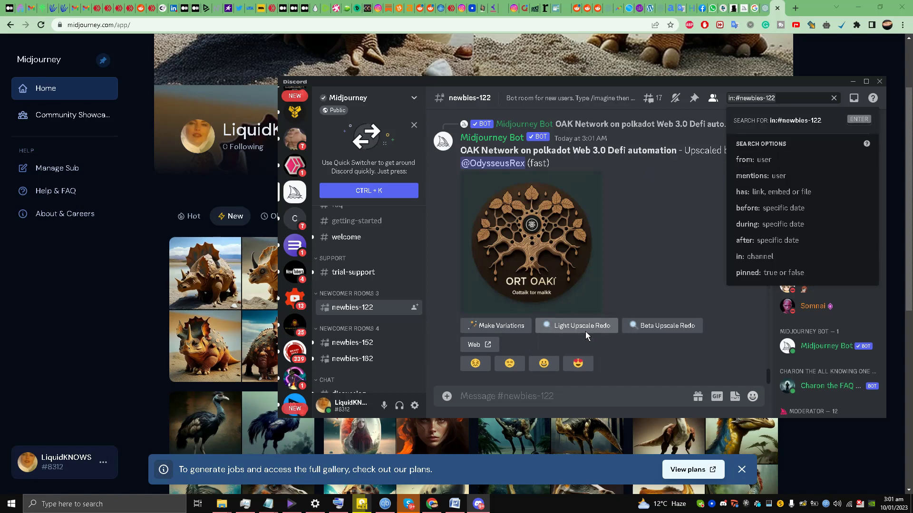
text(liquid)
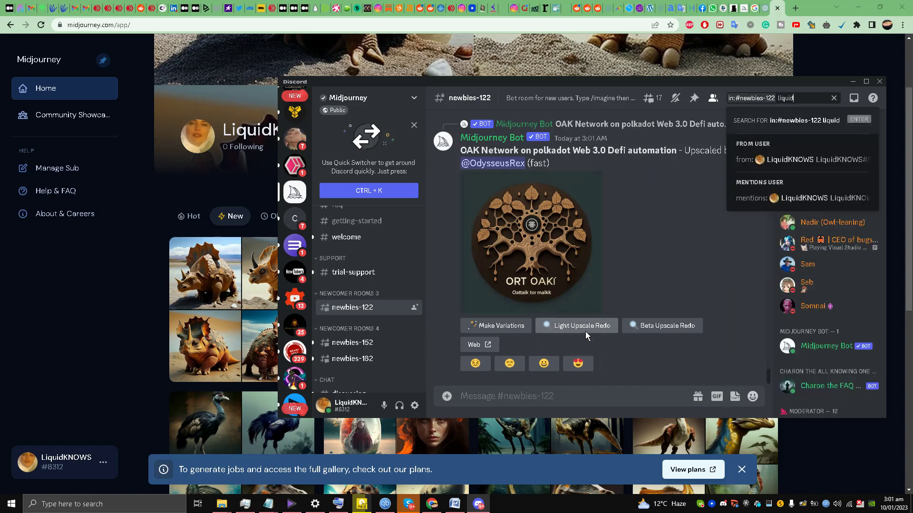
click(817, 201)
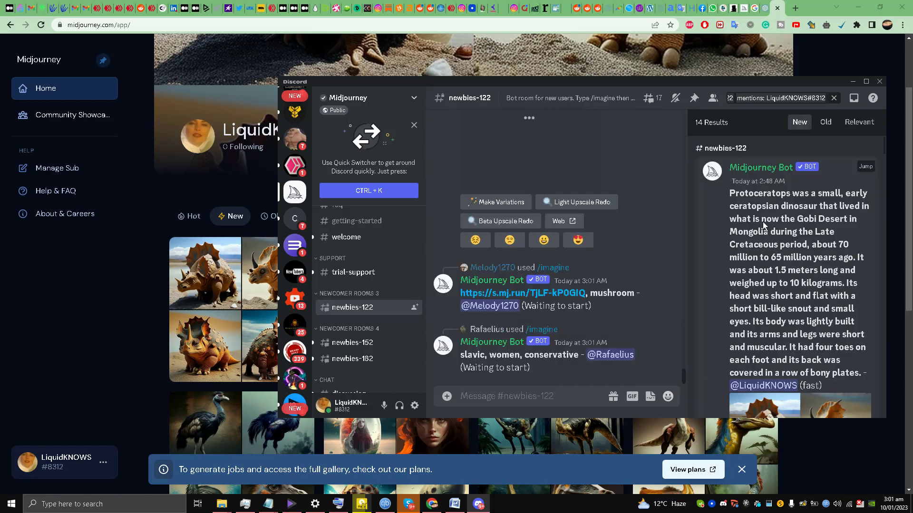
Step: Scroll through the 14 results and back up to the Protoceratops result
scroll(762, 230, down, 4)
scroll(761, 230, down, 20)
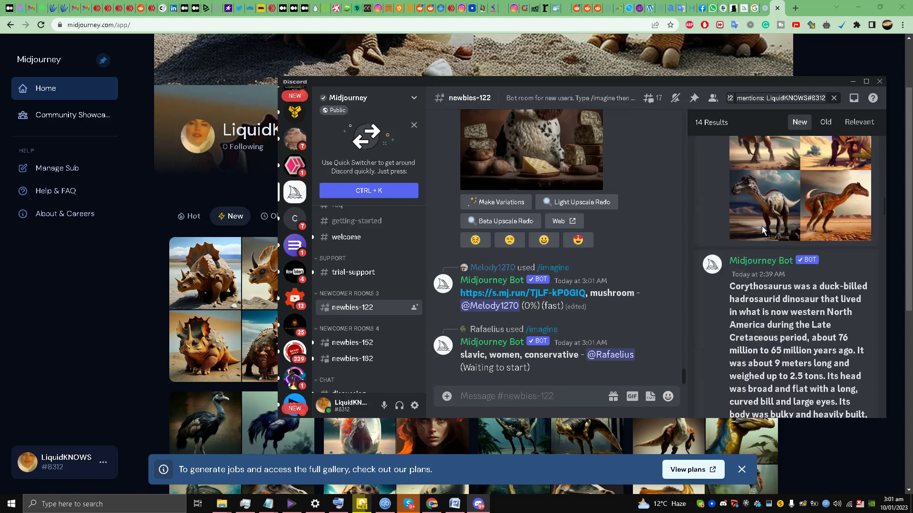
scroll(762, 229, down, 20)
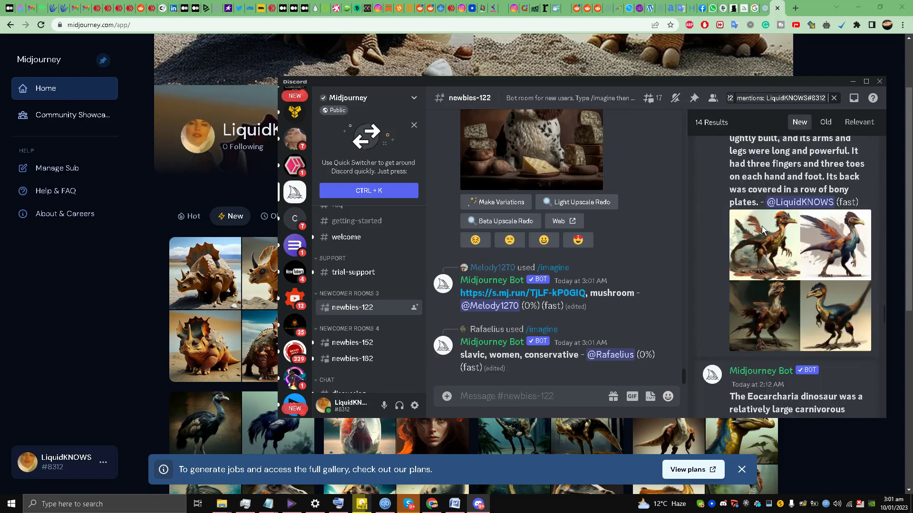
scroll(762, 230, down, 10)
scroll(831, 343, up, 8)
scroll(833, 343, up, 6)
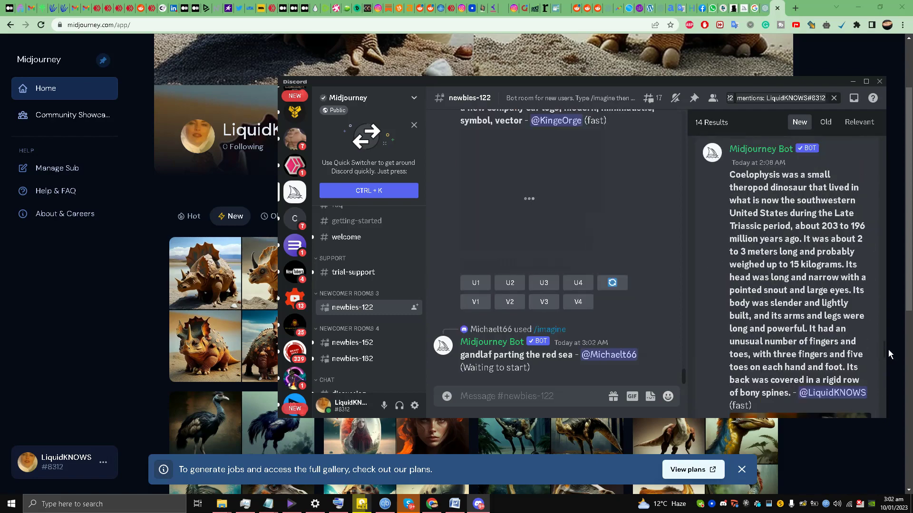
drag(888, 334, 900, 131)
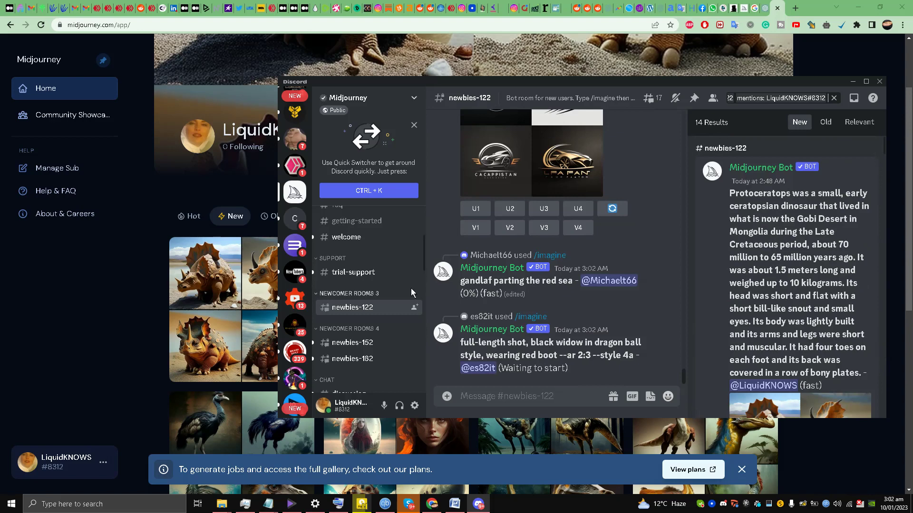
Step: In newbies-152, send an /imagine prompt with the pasted Tyrannosaurus description
click(372, 343)
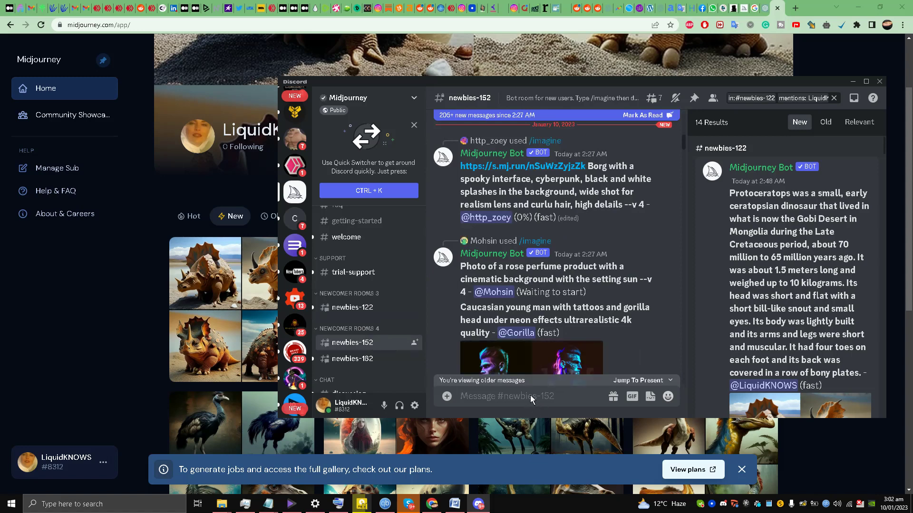
text(/)
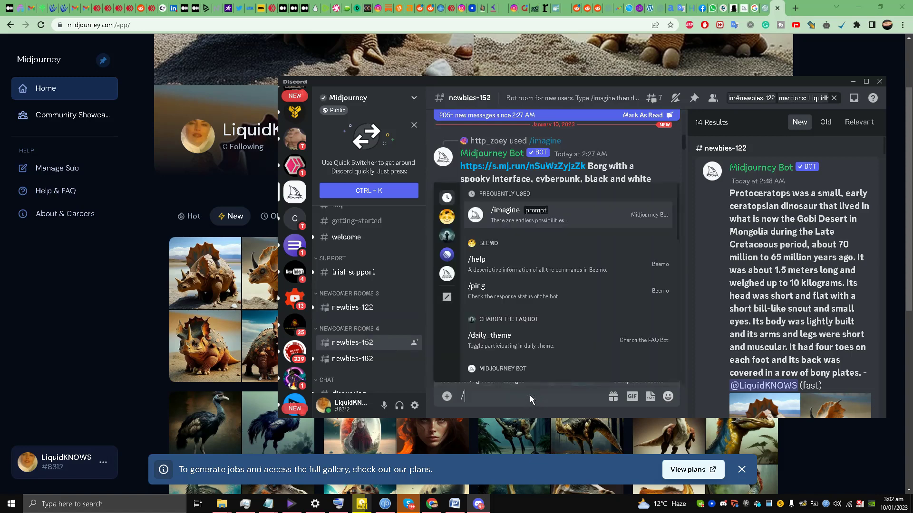
click(552, 219)
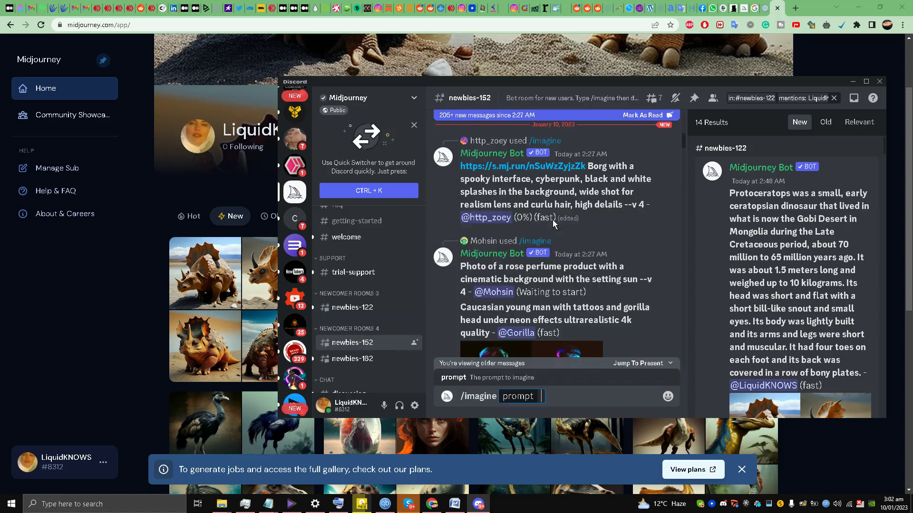
right_click(543, 397)
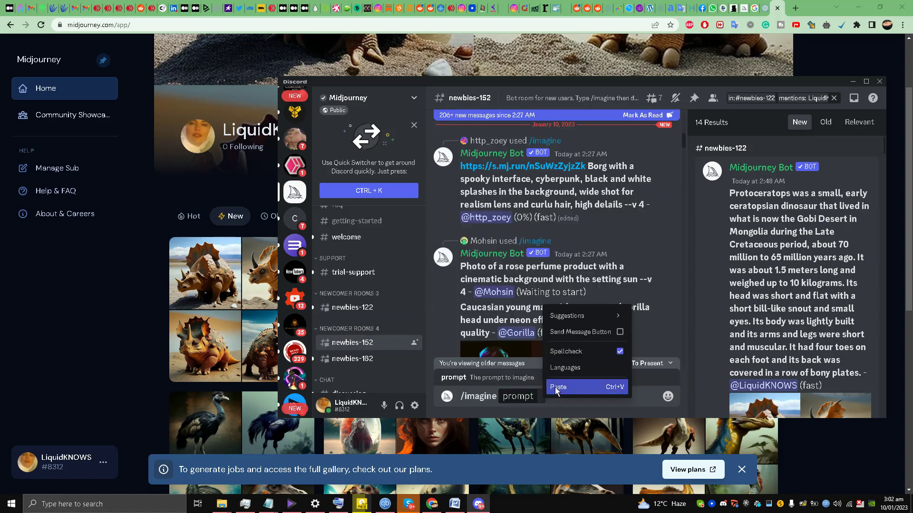
click(554, 387)
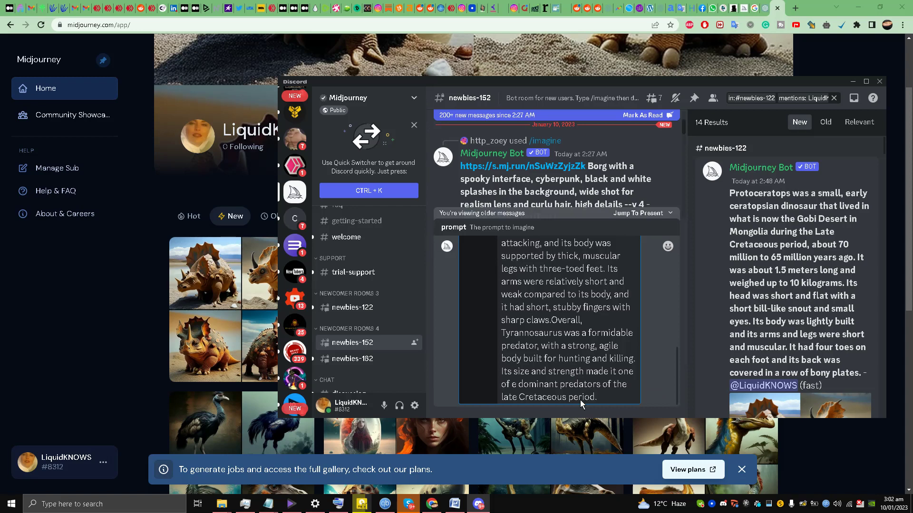
key(Return)
scroll(606, 327, down, 4)
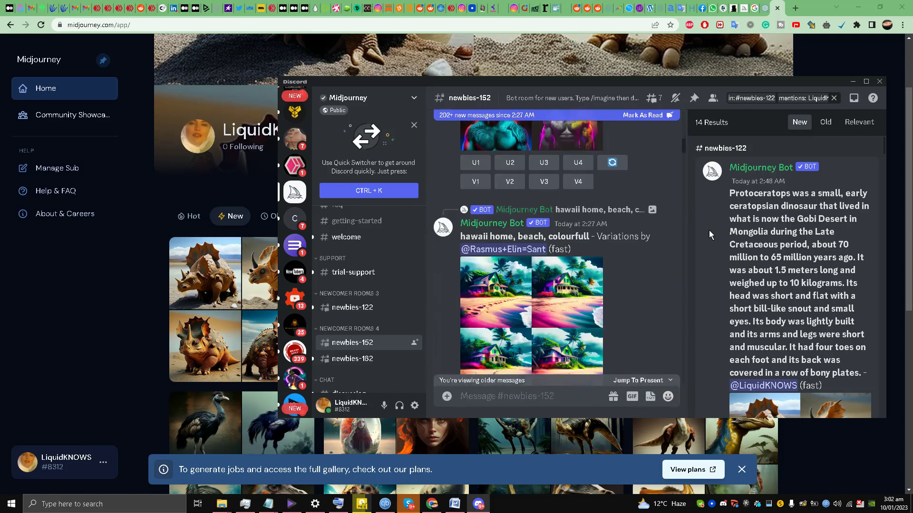
drag(686, 150, 682, 392)
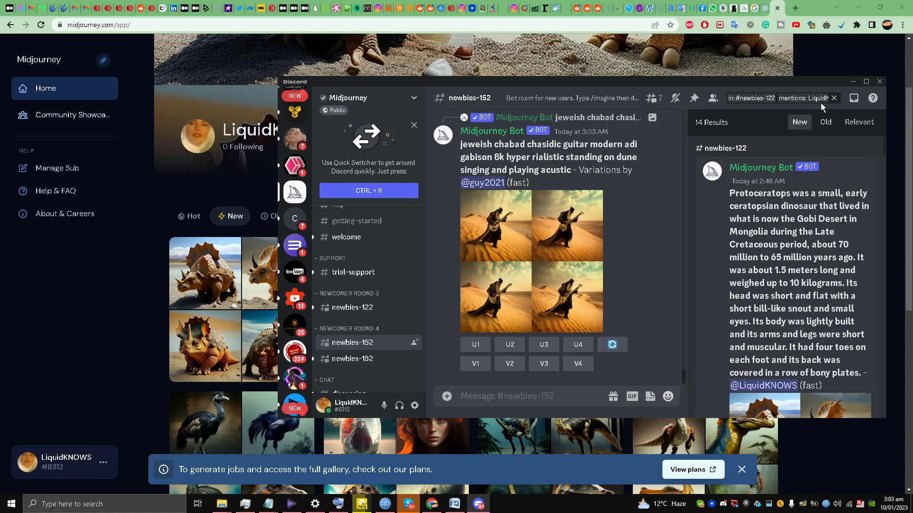
Step: Clear the mentions search query and close the search results
drag(778, 101, 848, 100)
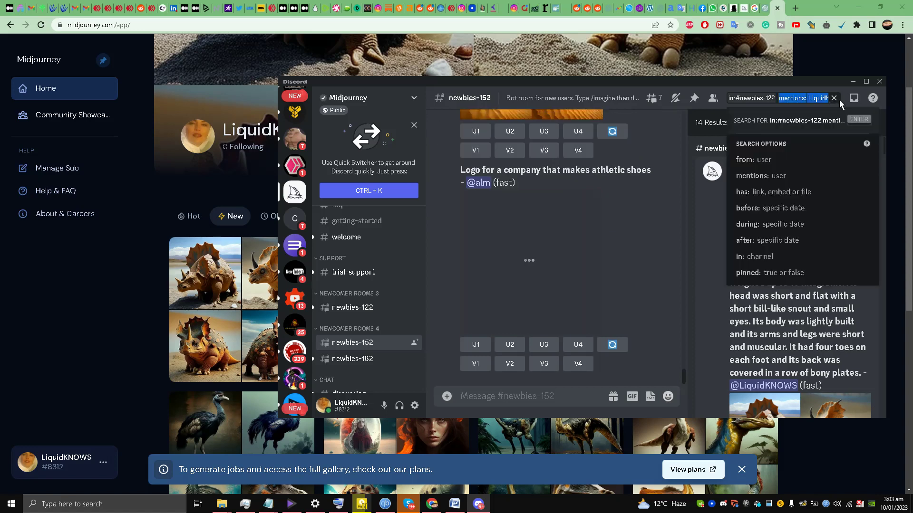
text(22 2)
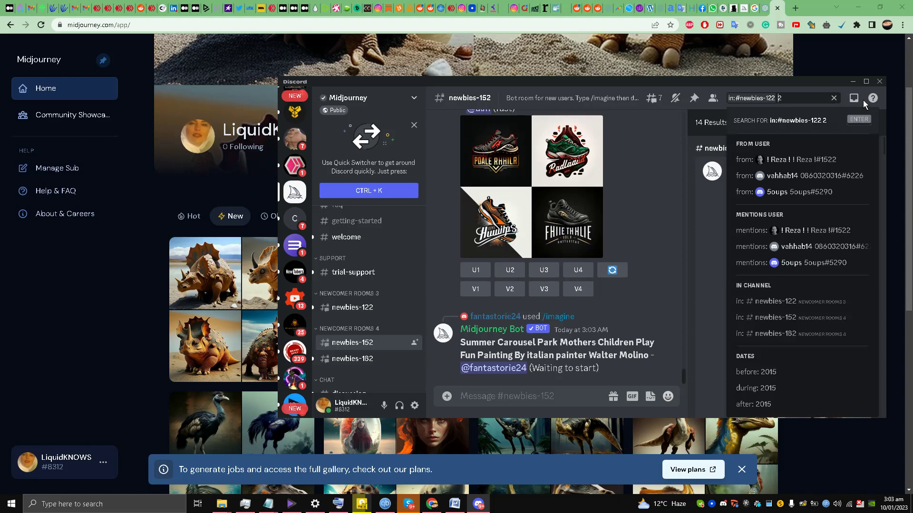
key(BackSpace)
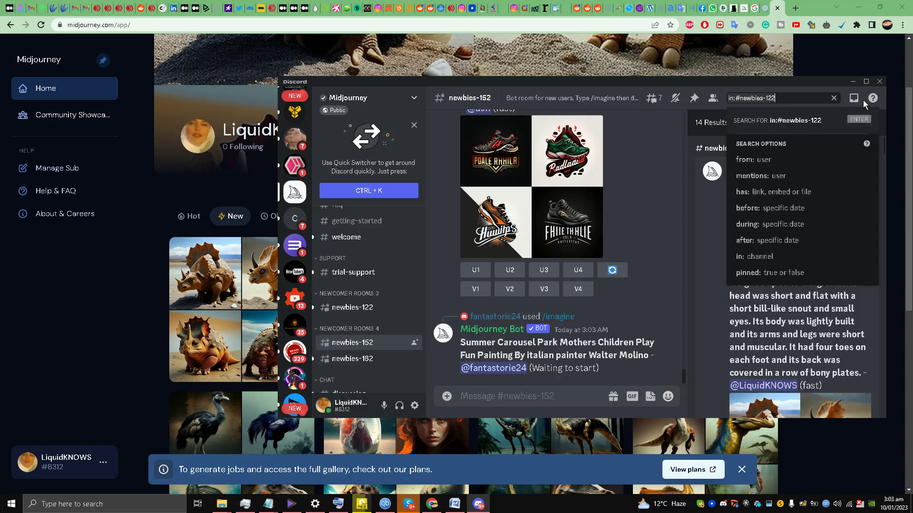
key(ctrl+a)
key(BackSpace)
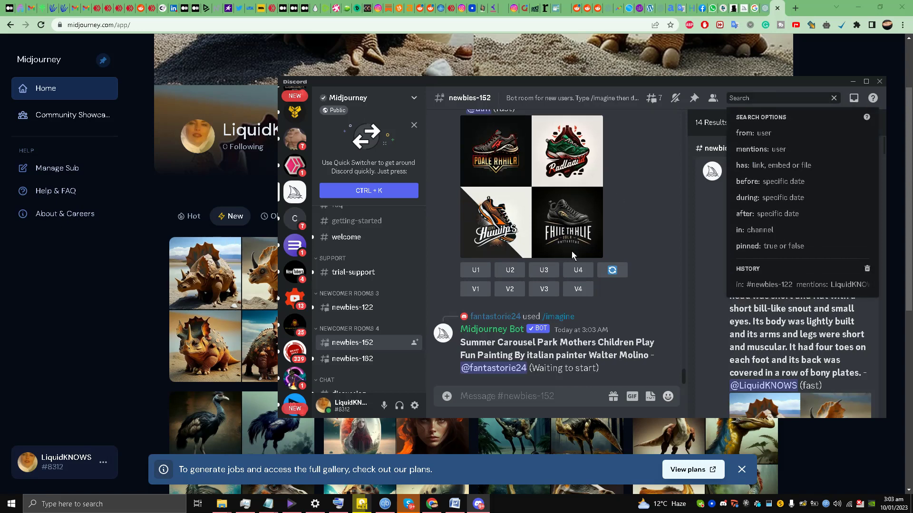
right_click(640, 231)
click(629, 207)
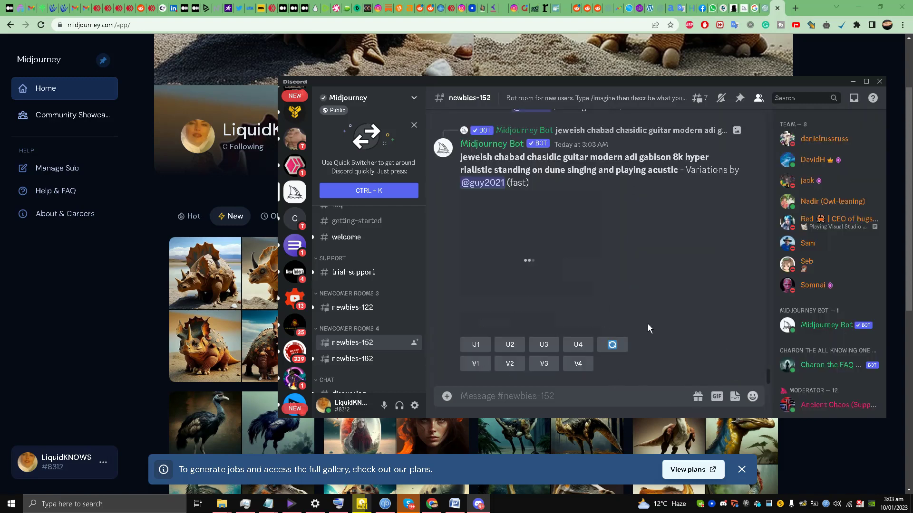
Step: Search newbies-152 for messages from the user's own account, then maximize Discord
key(ctrl+f)
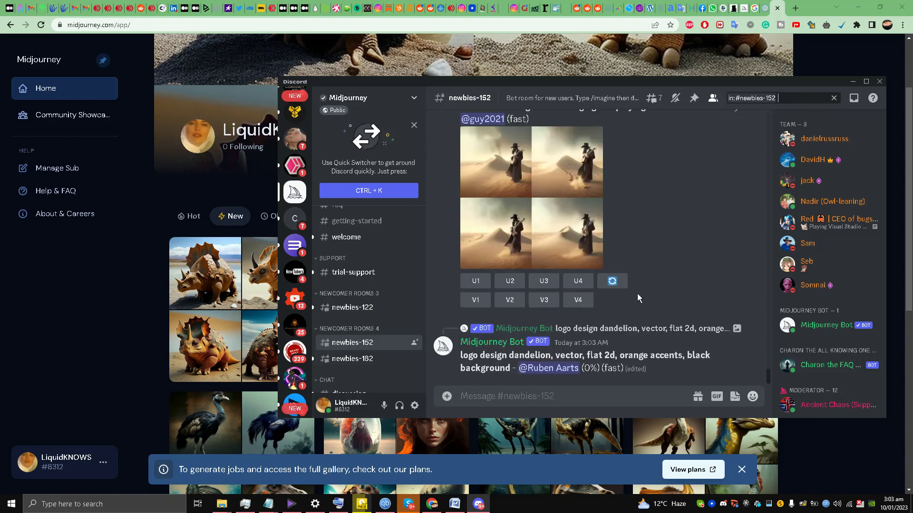
text(liquidkn)
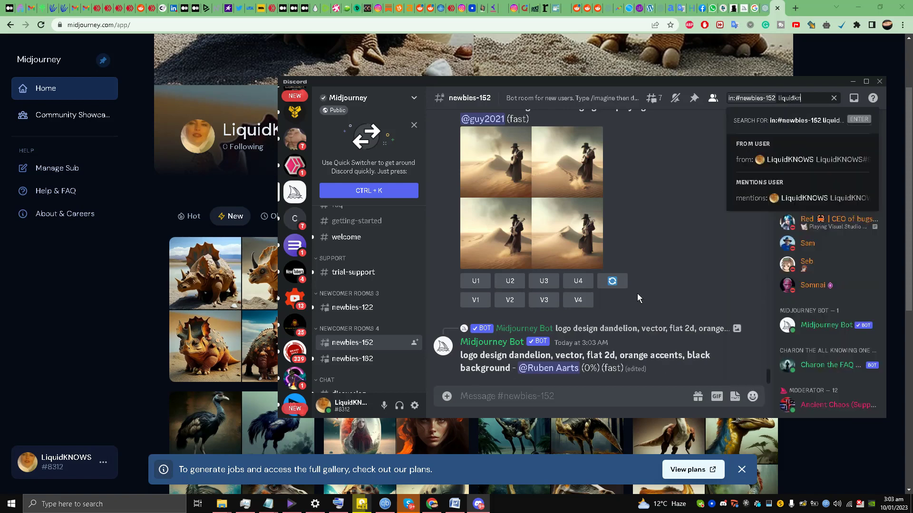
text(ows)
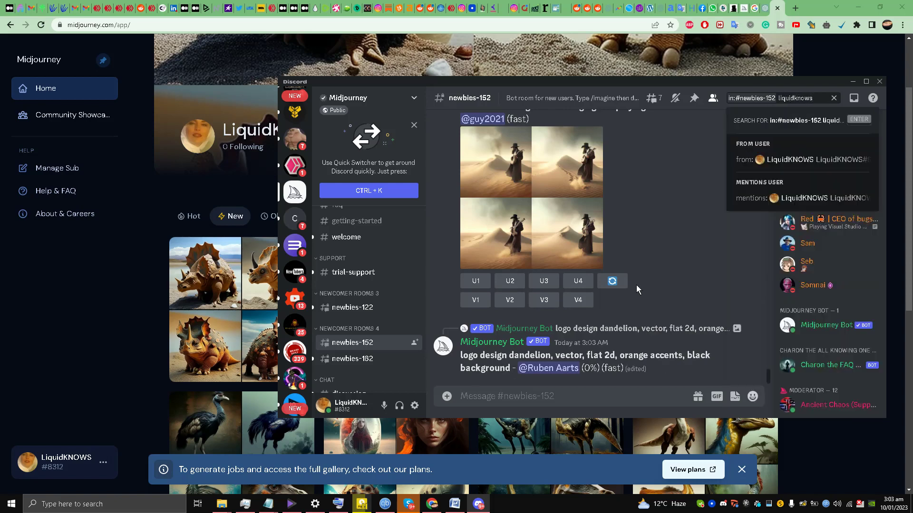
click(806, 156)
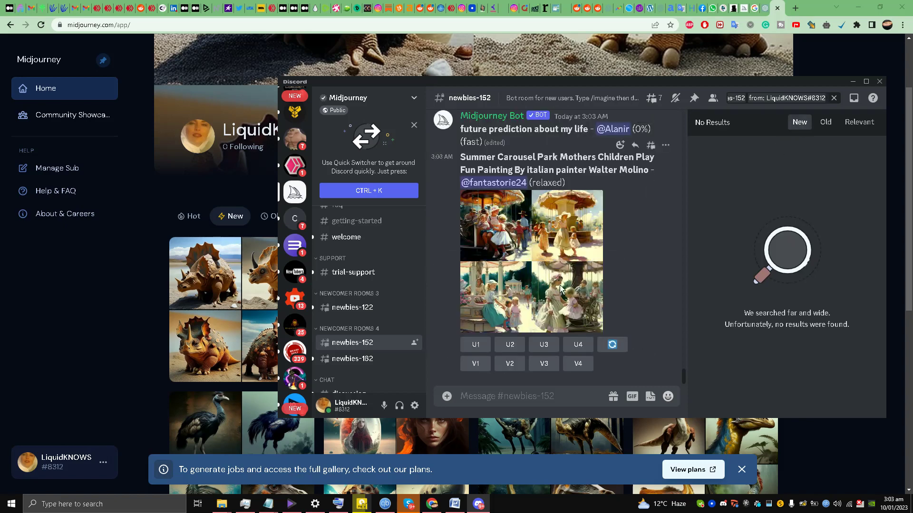
click(530, 396)
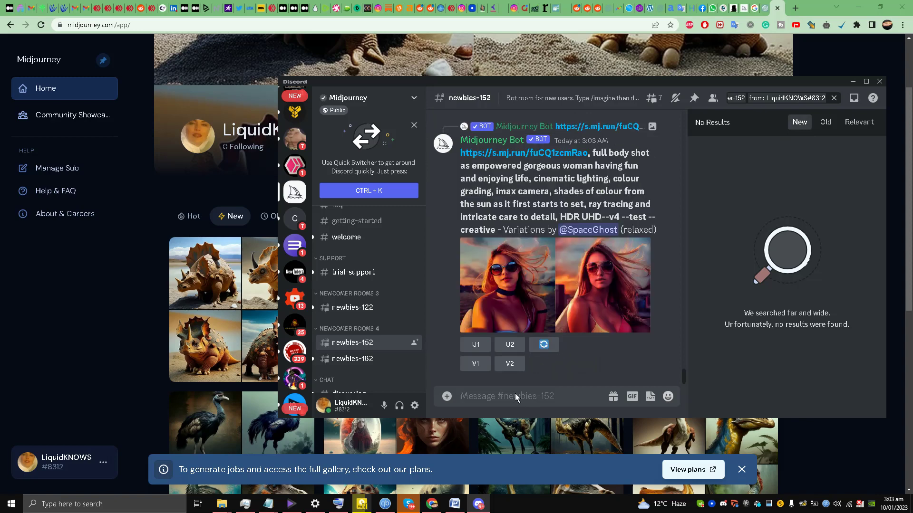
click(866, 81)
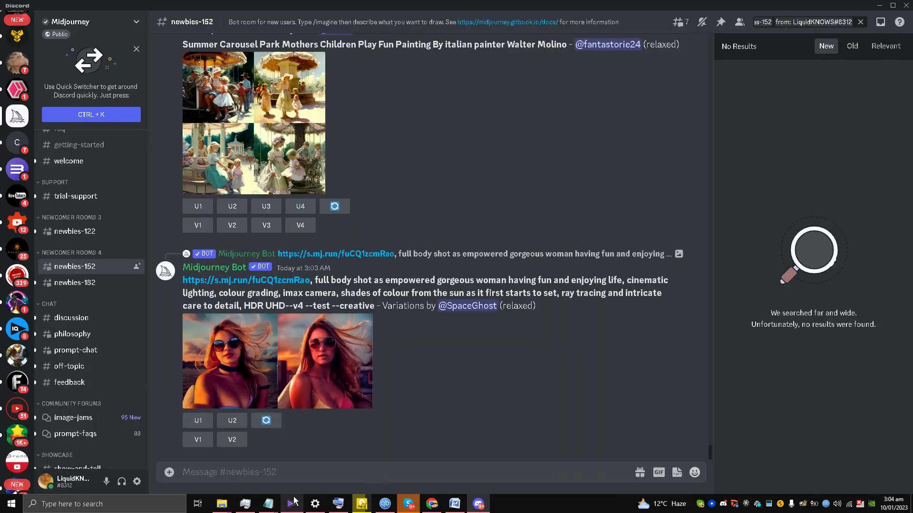
Step: Resubmit the pasted Tyrannosaurus description as an /imagine prompt in newbies-152
mouse_move(294, 501)
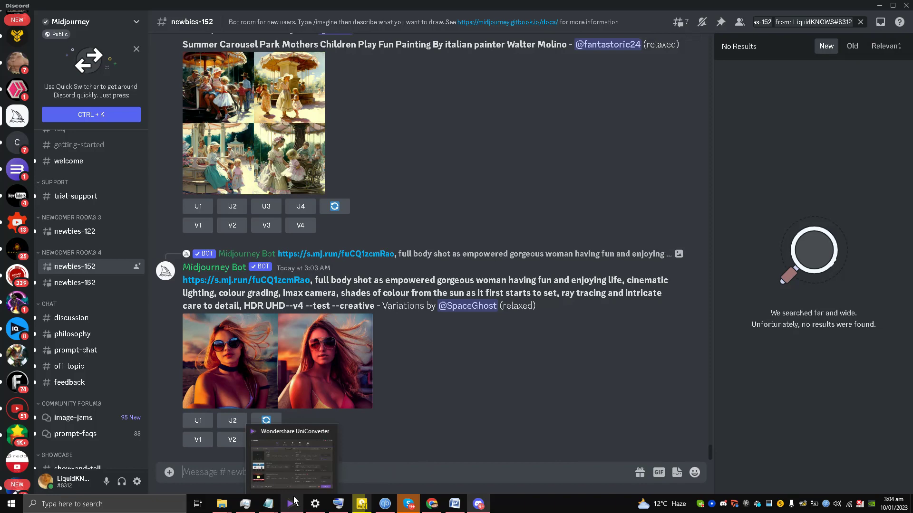
text(/)
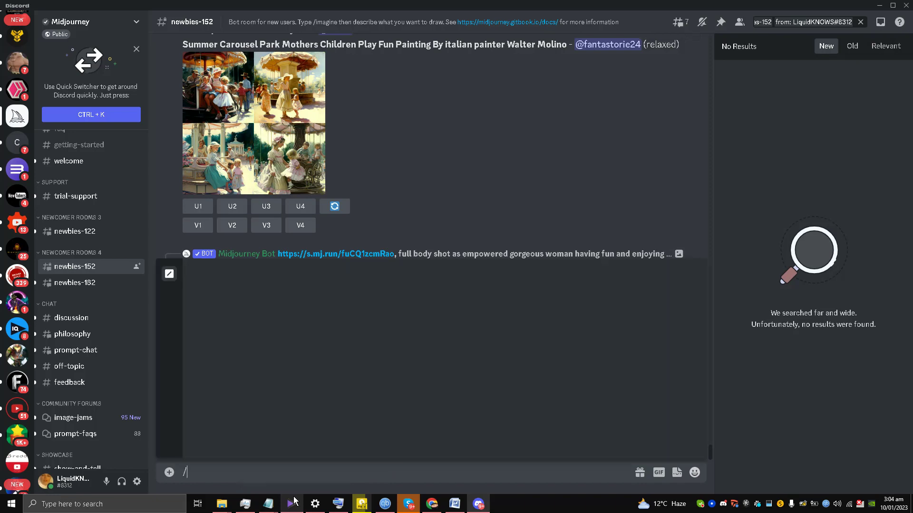
click(243, 298)
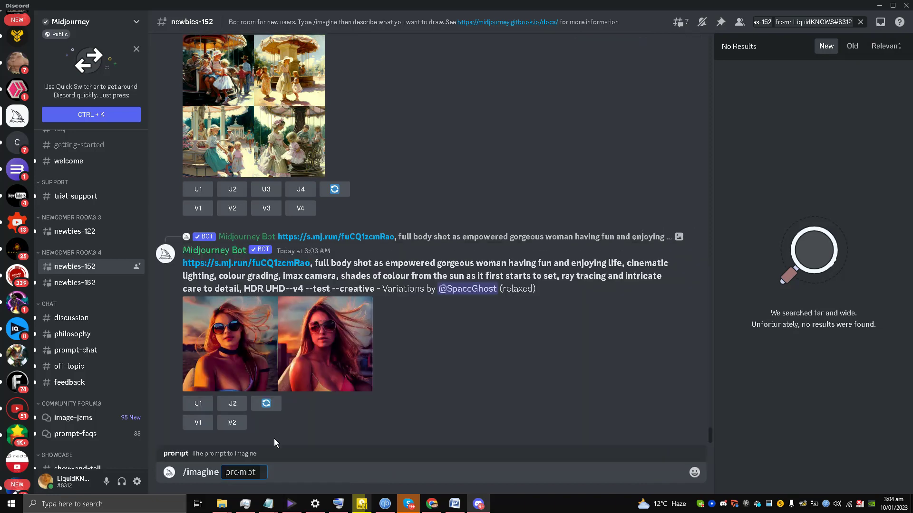
right_click(265, 473)
click(278, 461)
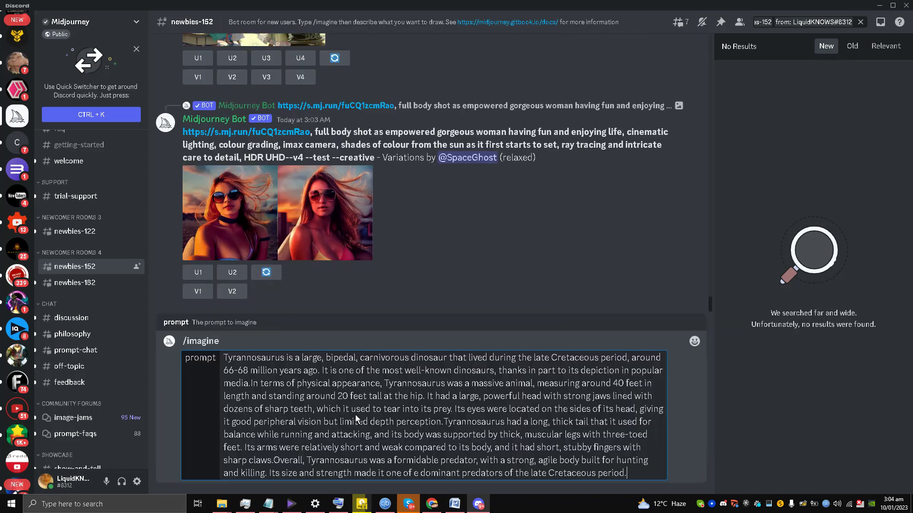
key(Return)
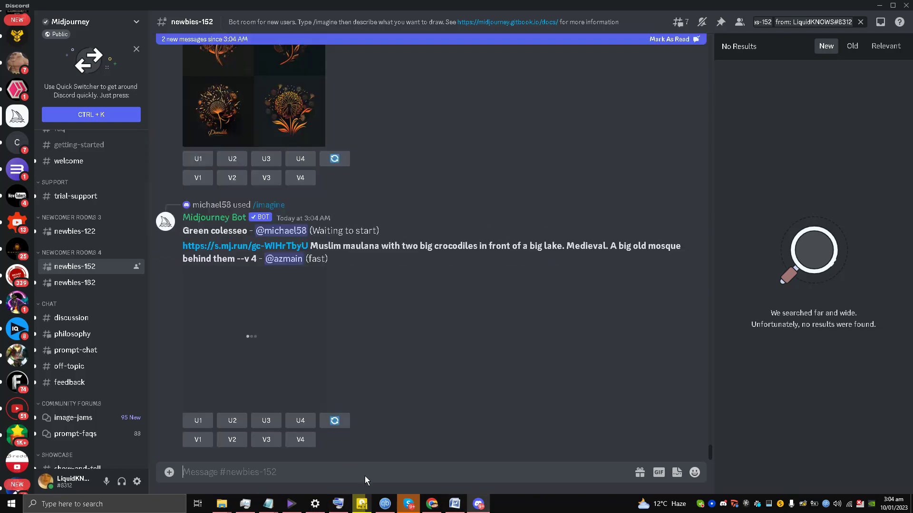
Step: In the Notepad description, find the word 'killing'
mouse_move(285, 495)
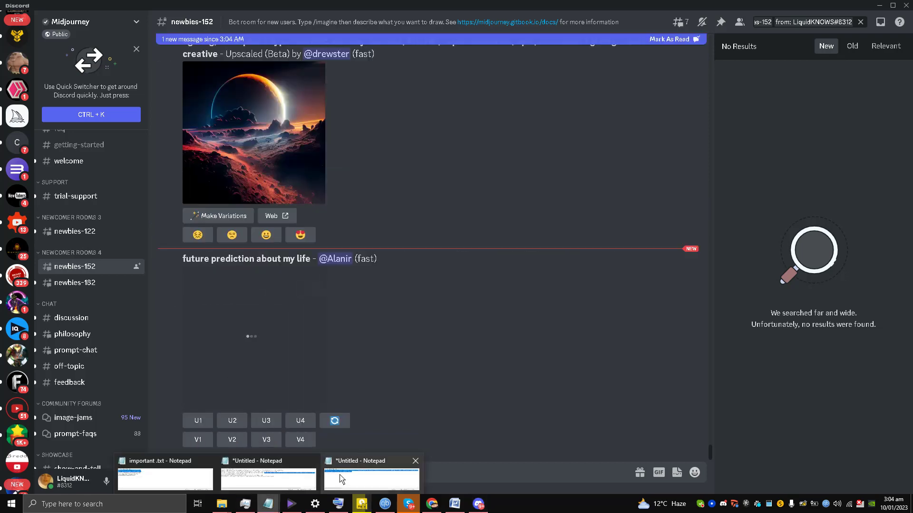
click(357, 479)
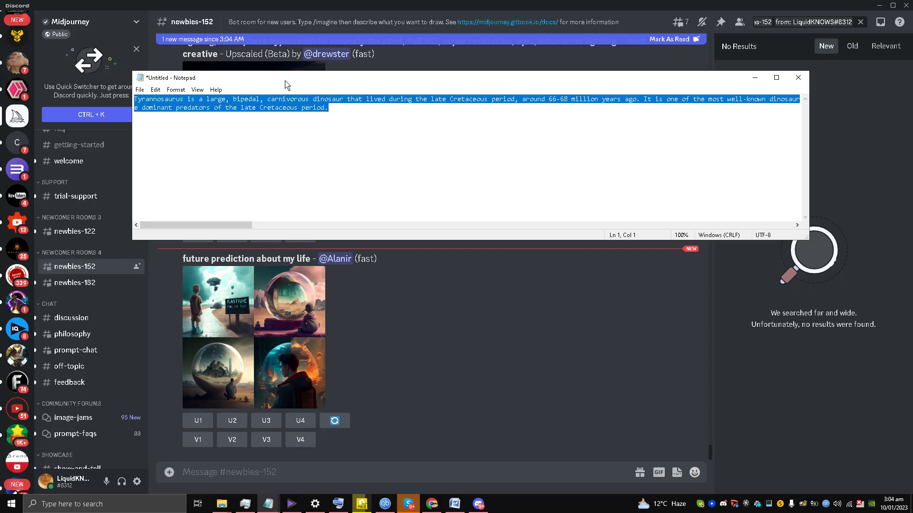
click(283, 109)
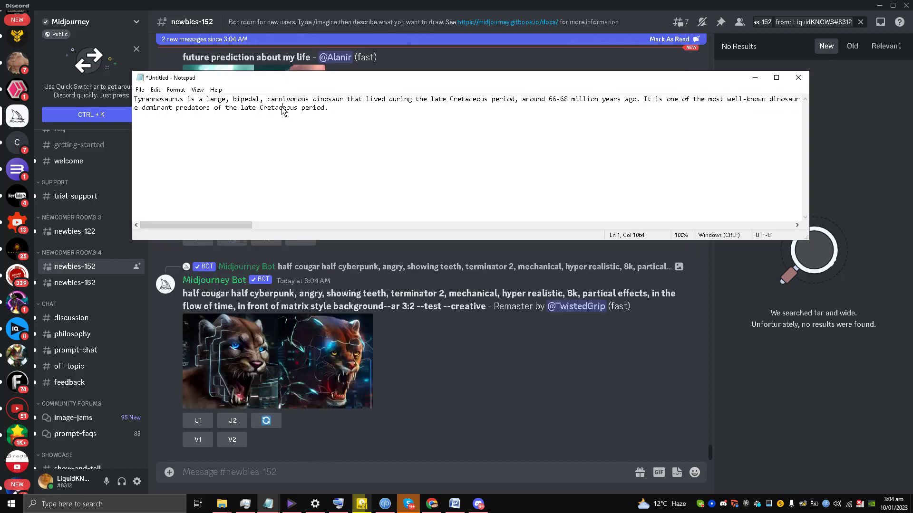
key(ctrl+a)
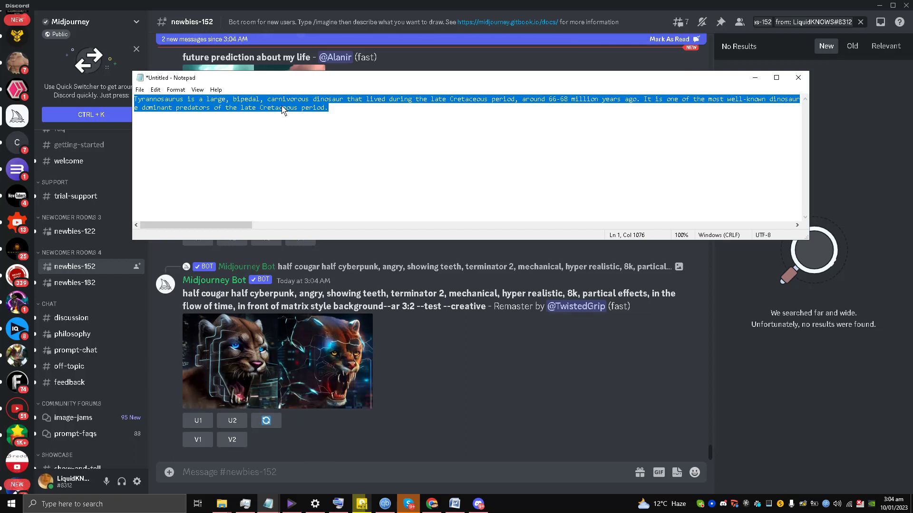
key(ctrl+f)
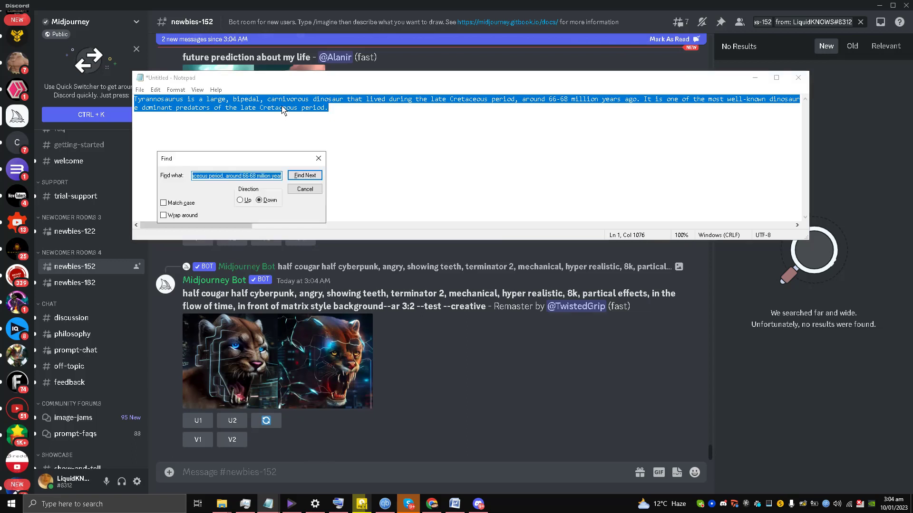
key(BackSpace)
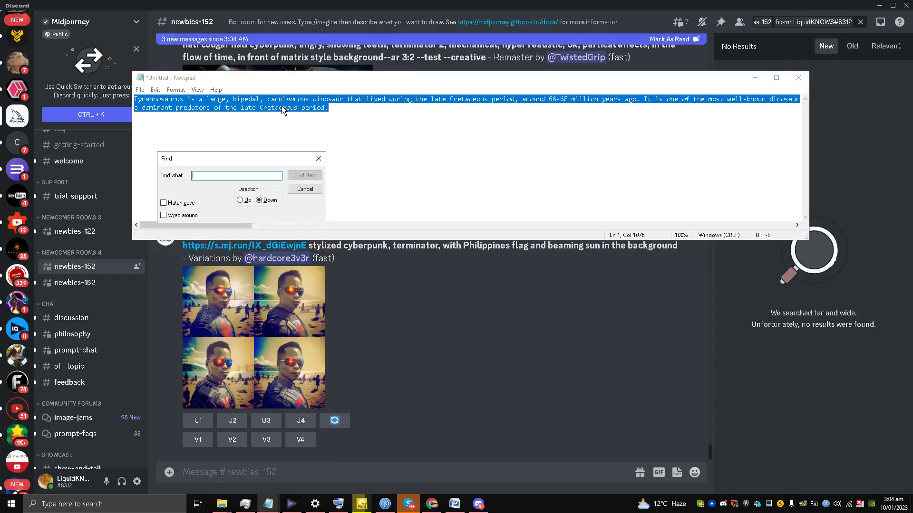
text(killing)
key(Return)
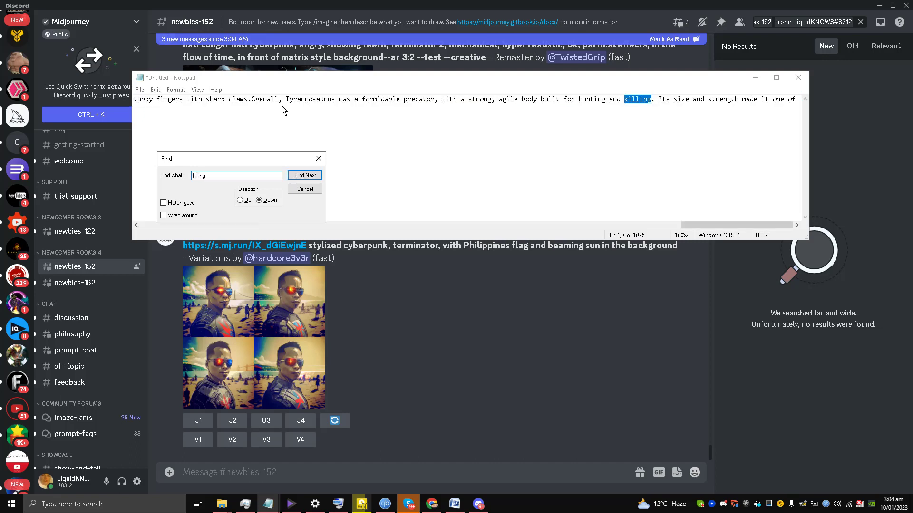
Step: Delete 'and killing' from the description and confirm the word no longer appears
key(BackSpace)
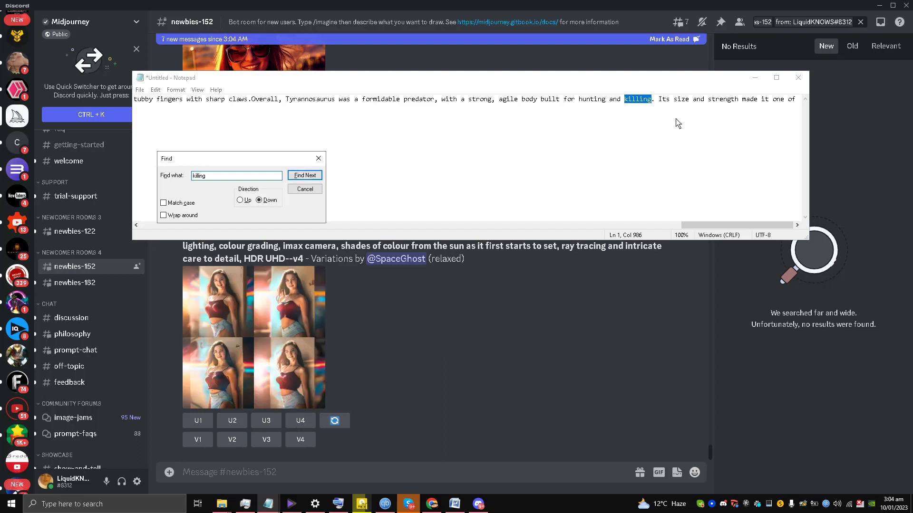
drag(651, 102, 623, 102)
key(BackSpace)
key(BackSpace)
key(BackSpace)
key(BackSpace)
key(BackSpace)
key(BackSpace)
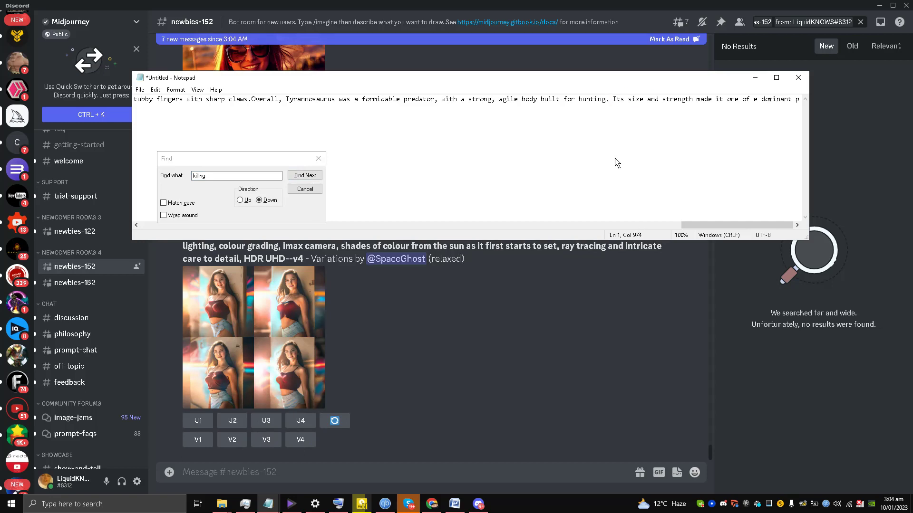
click(302, 176)
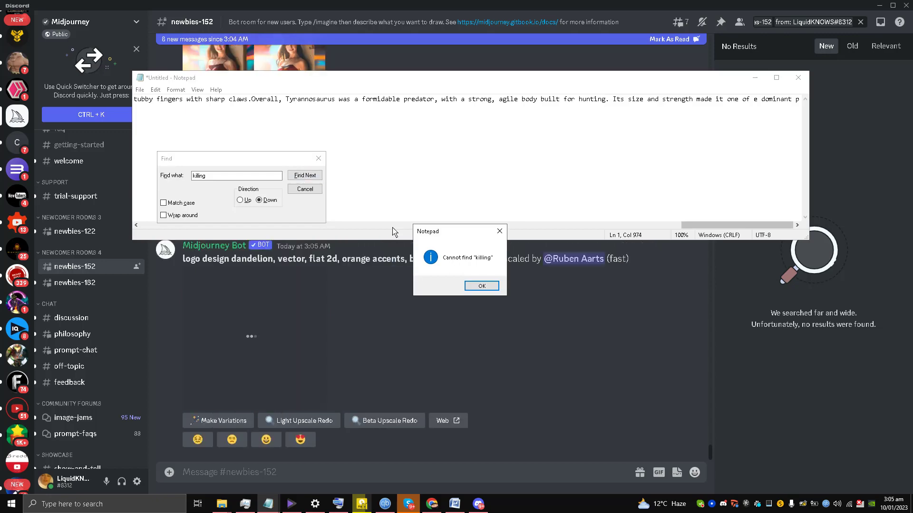
click(478, 286)
click(318, 158)
click(250, 100)
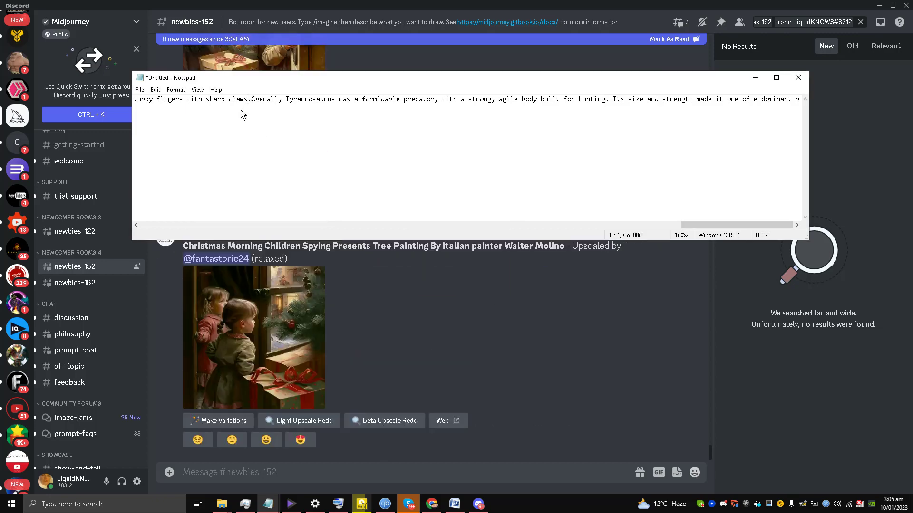
Step: Copy the whole edited description
key(ctrl+a)
right_click(267, 106)
click(313, 135)
Step: Submit the edited Tyrannosaurus description as an /imagine prompt in newbies-152
click(755, 77)
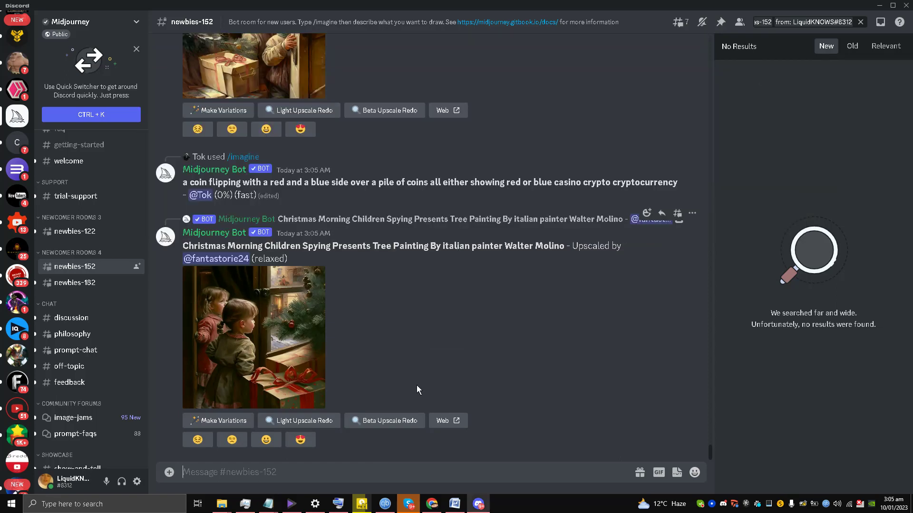
text(/)
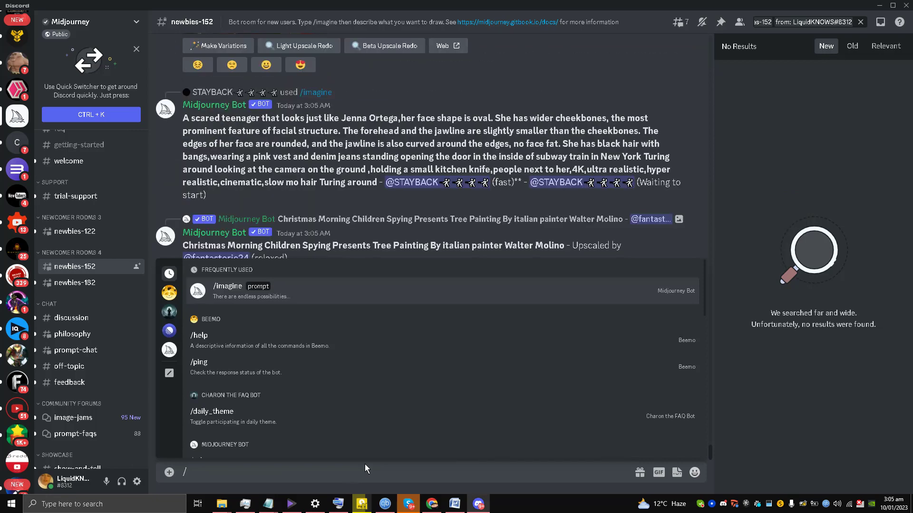
click(256, 289)
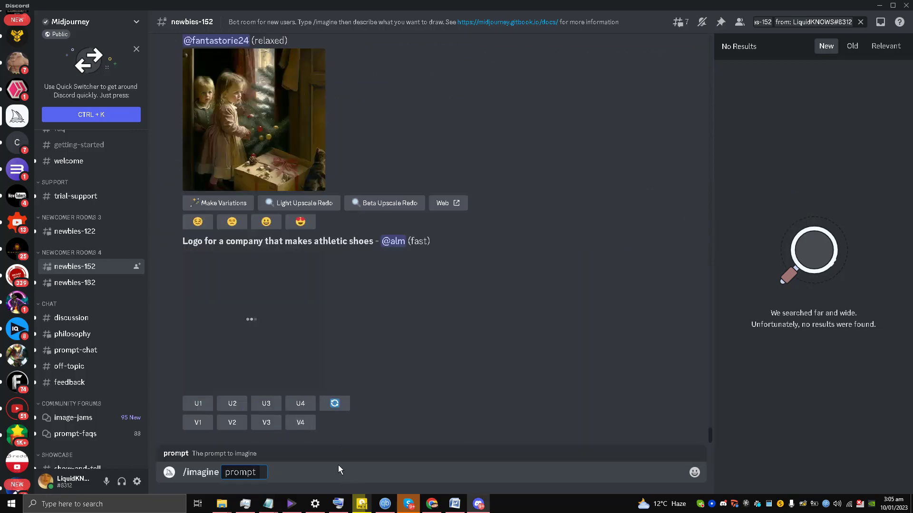
right_click(266, 477)
click(285, 465)
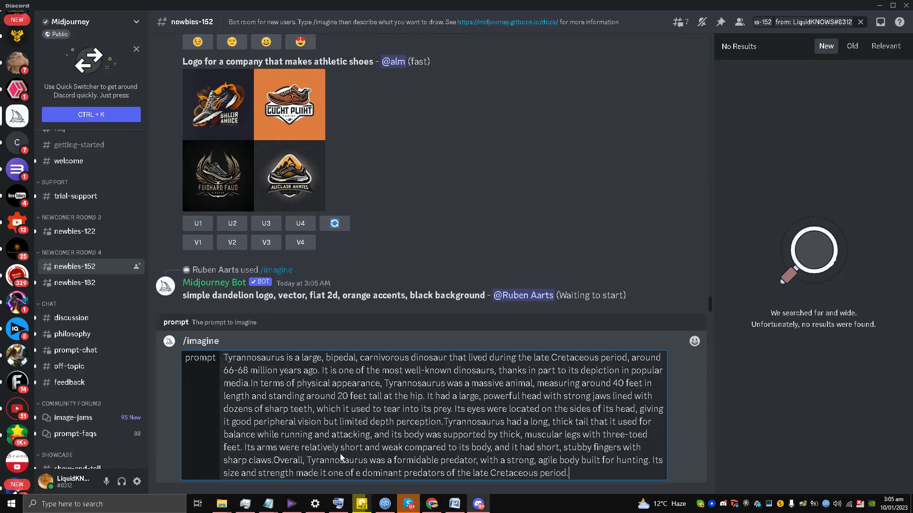
key(Return)
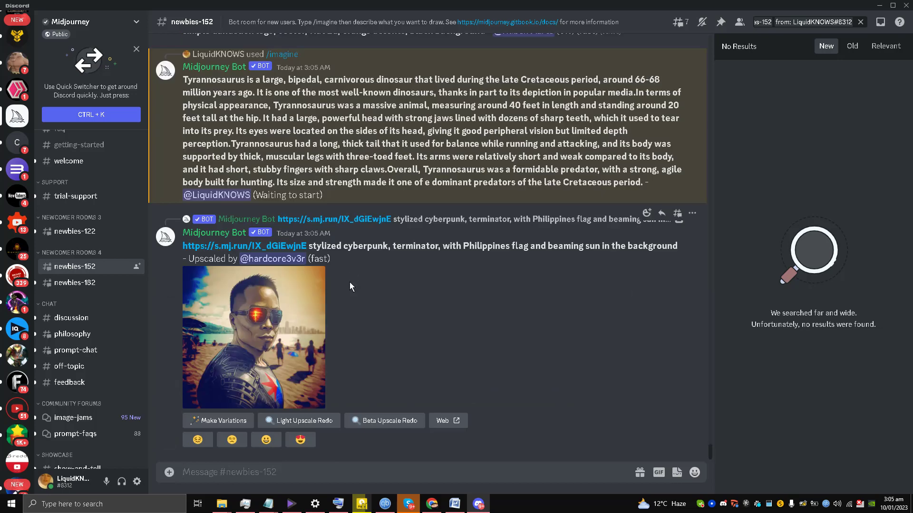
Step: Scroll the newbies-152 channel until the Midjourney Bot's finished four-image T-rex grid is in view
scroll(346, 256, up, 2)
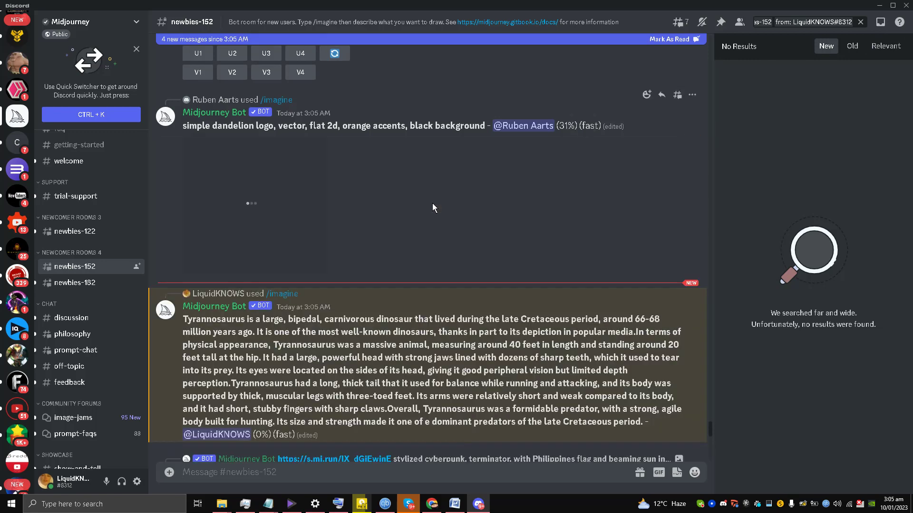
scroll(388, 266, down, 5)
scroll(389, 266, down, 5)
scroll(389, 267, down, 10)
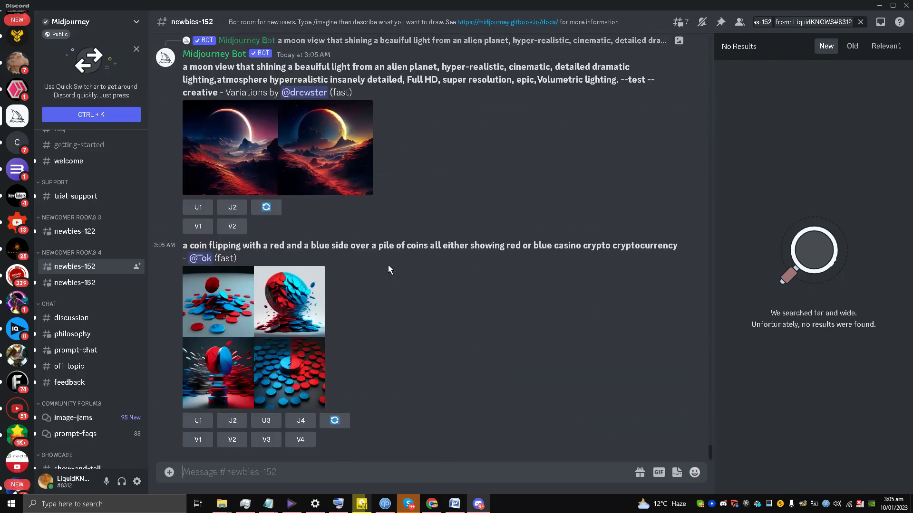
scroll(363, 295, up, 3)
scroll(367, 283, down, 3)
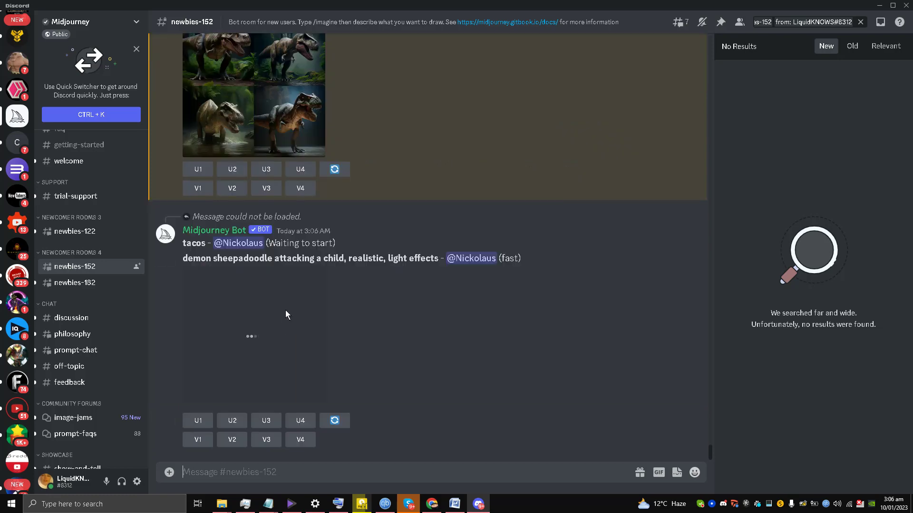
Step: Copy the T-rex grid image from the Midjourney Bot's message
scroll(380, 259, down, 3)
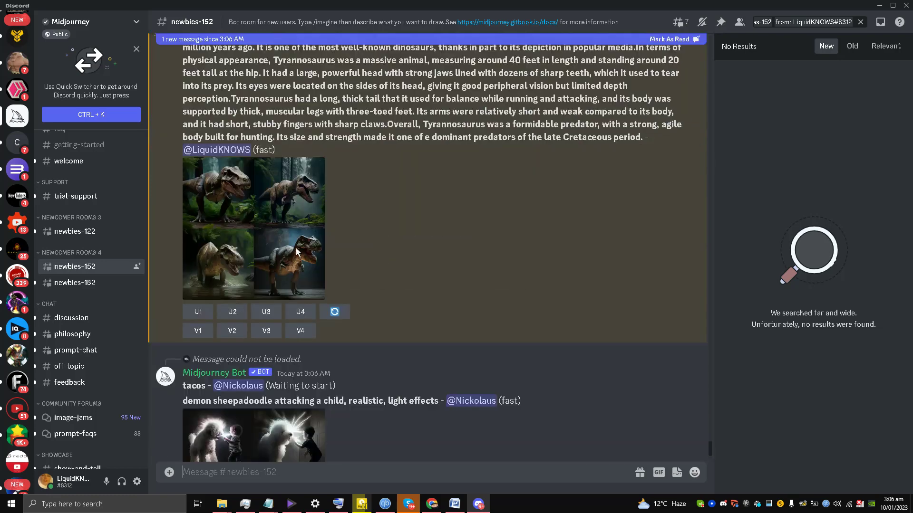
right_click(262, 203)
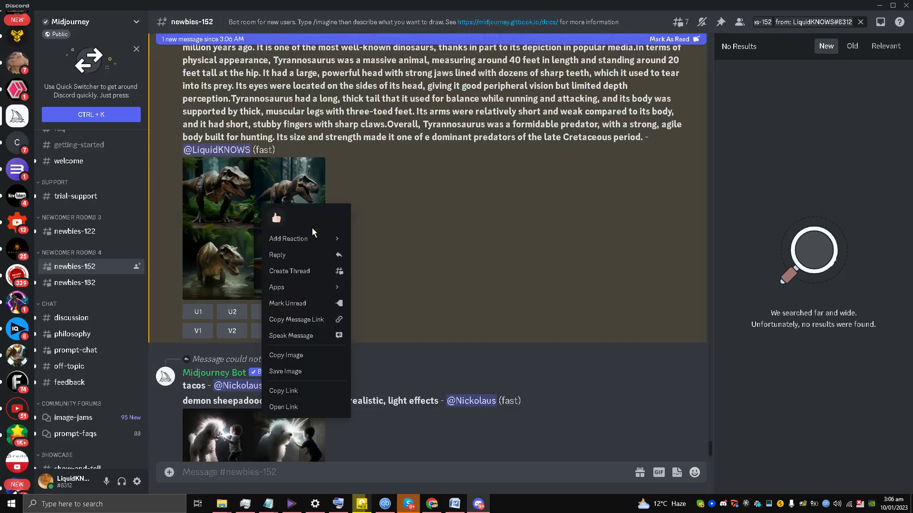
click(335, 354)
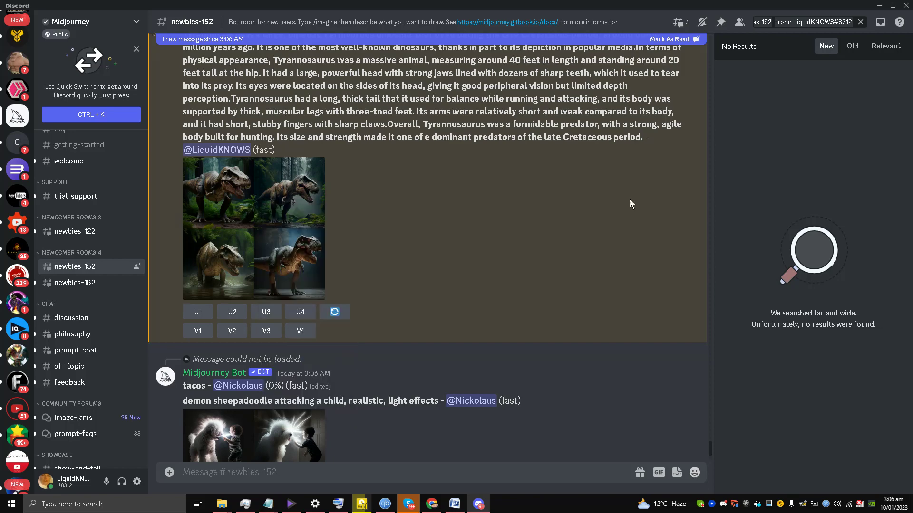
Step: Launch Paint from Windows search with 'pain'
key(super)
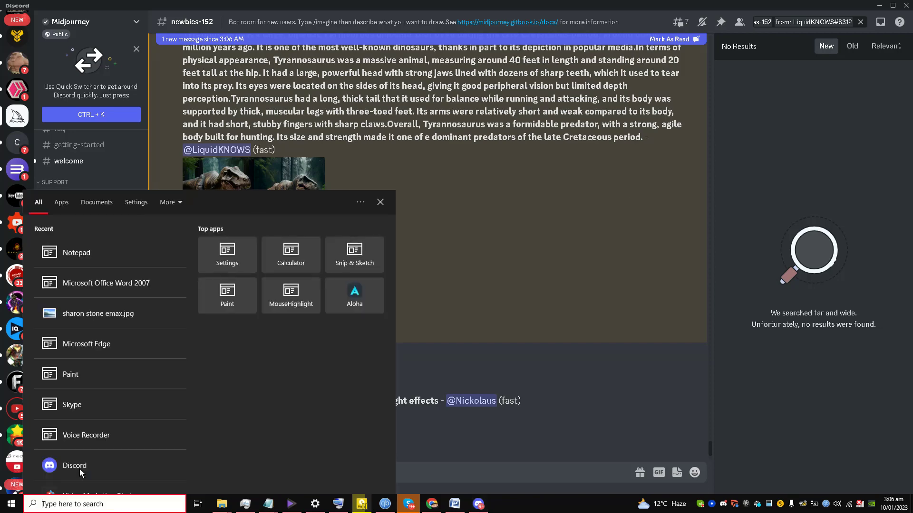
text(pain)
key(Return)
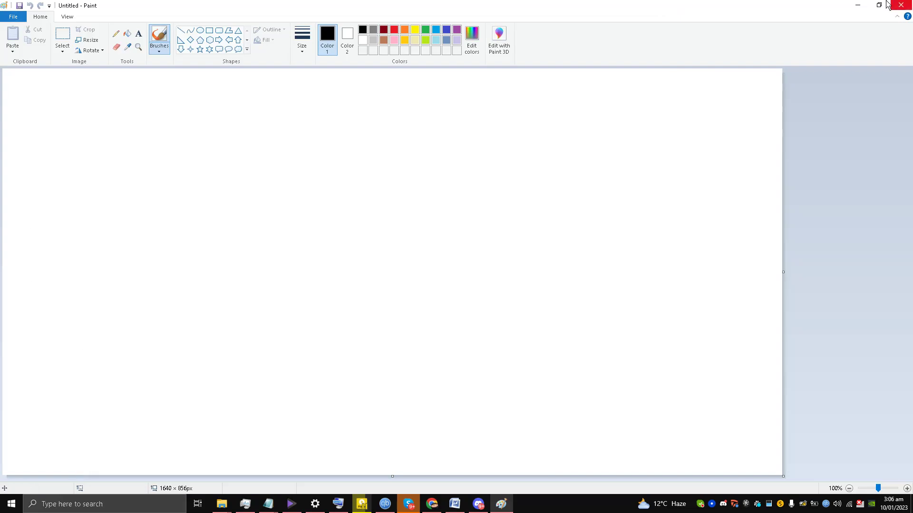
Step: Copy the T-rex grid again from Discord and paste it onto the Paint canvas
click(858, 5)
right_click(260, 215)
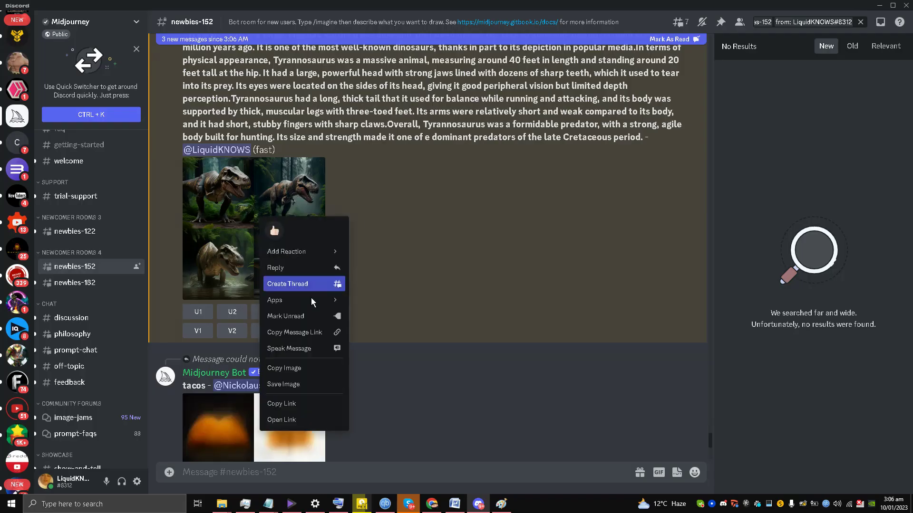
click(320, 367)
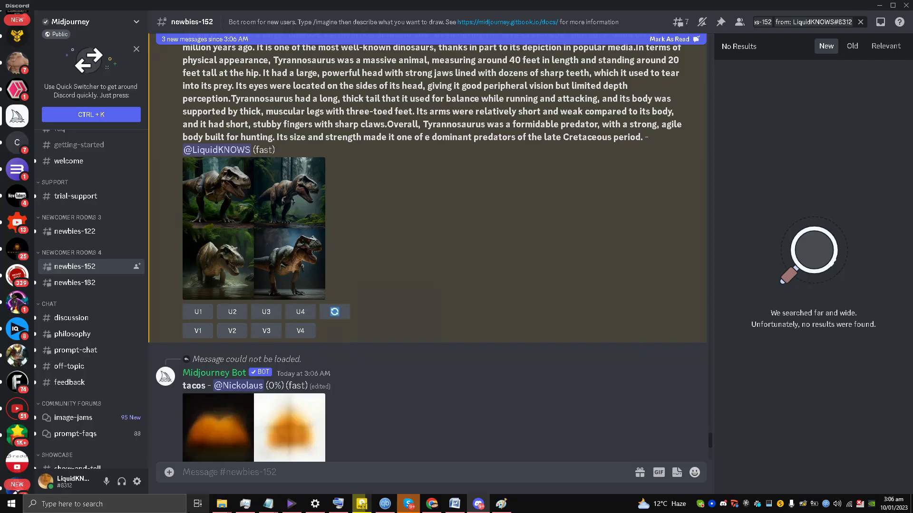
click(501, 503)
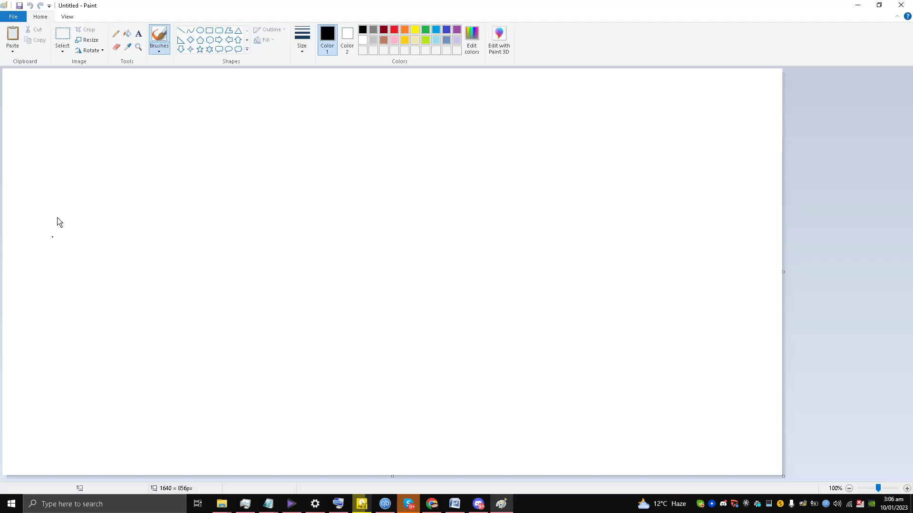
click(12, 35)
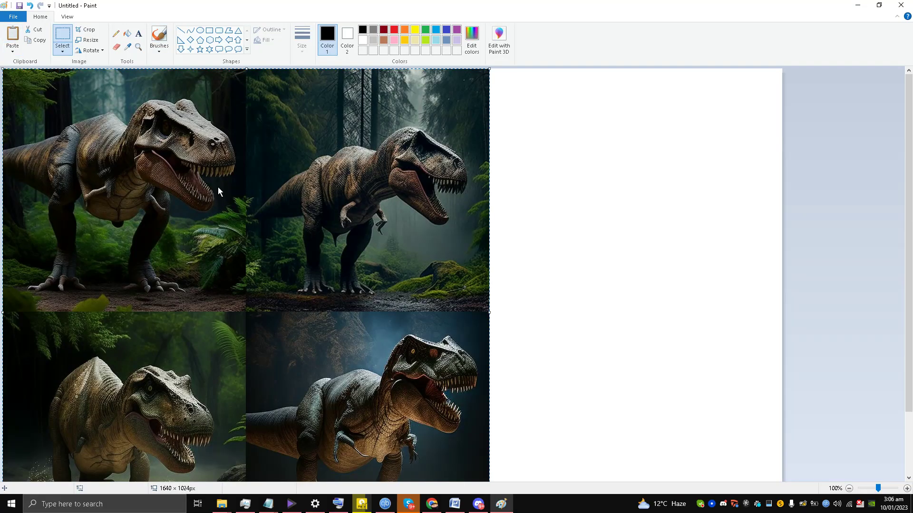
Step: Delete the trial paste so the Paint canvas is blank again
scroll(180, 224, down, 3)
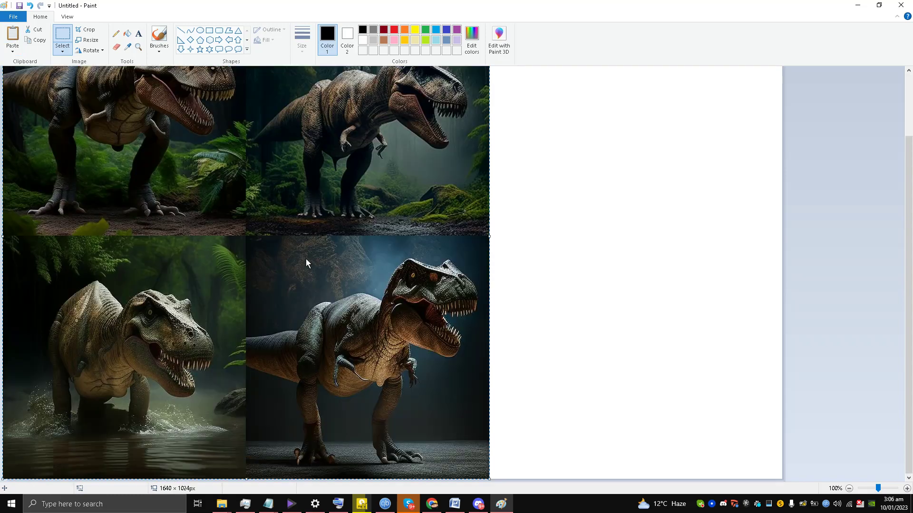
scroll(189, 249, up, 3)
scroll(247, 324, down, 3)
scroll(348, 343, up, 3)
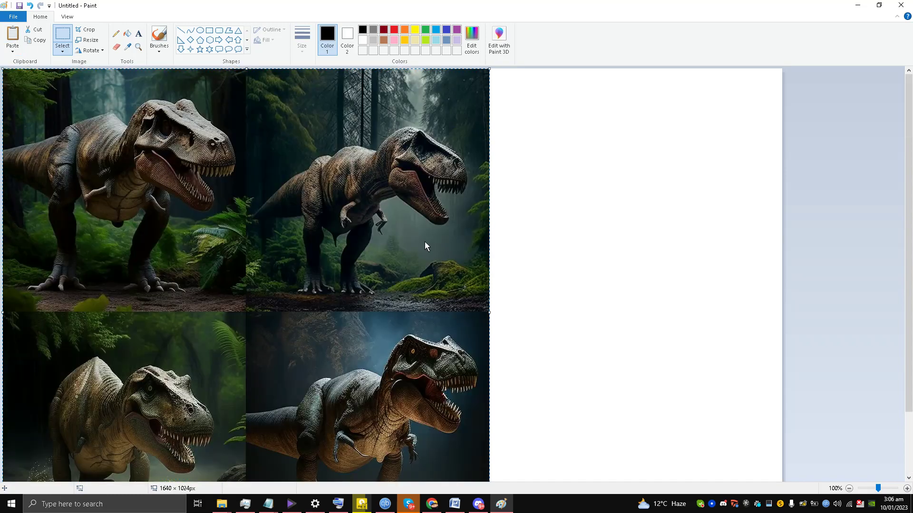
key(Delete)
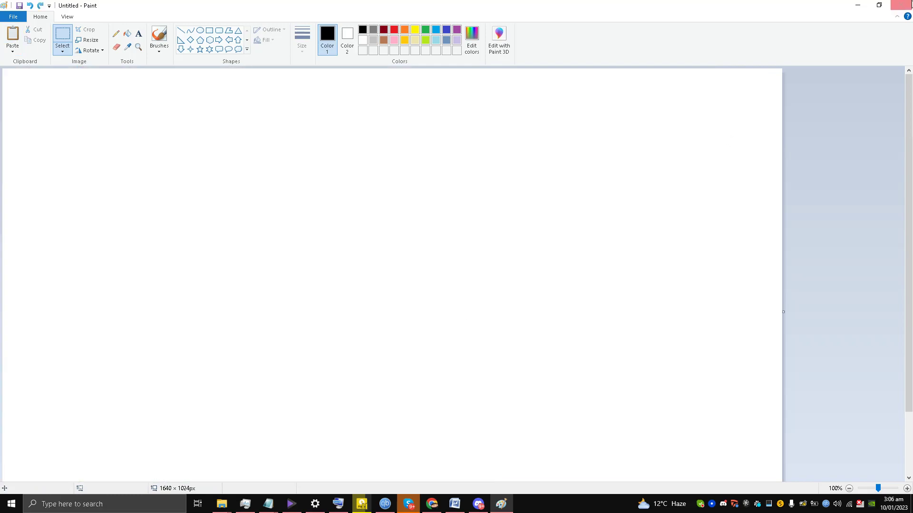
Step: Request V4 variations of the fourth T-rex, then paste and delete another trial grid in Paint
click(861, 5)
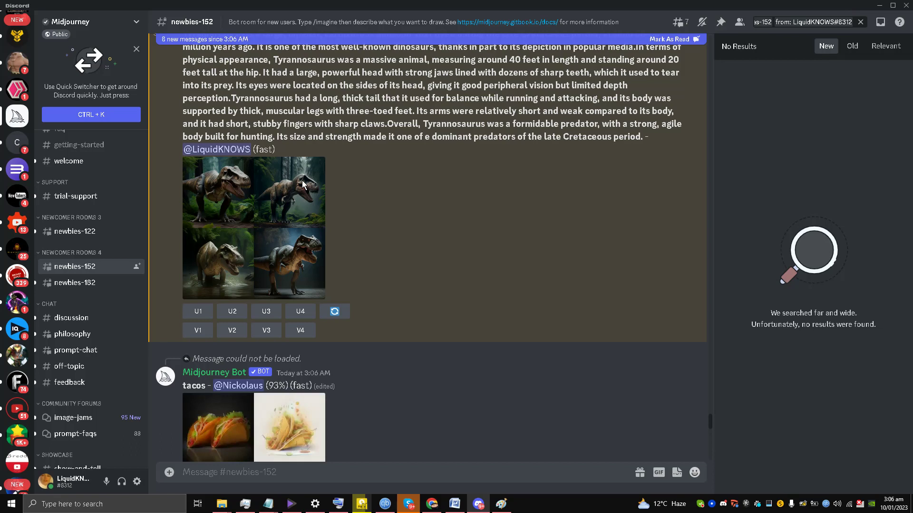
click(300, 330)
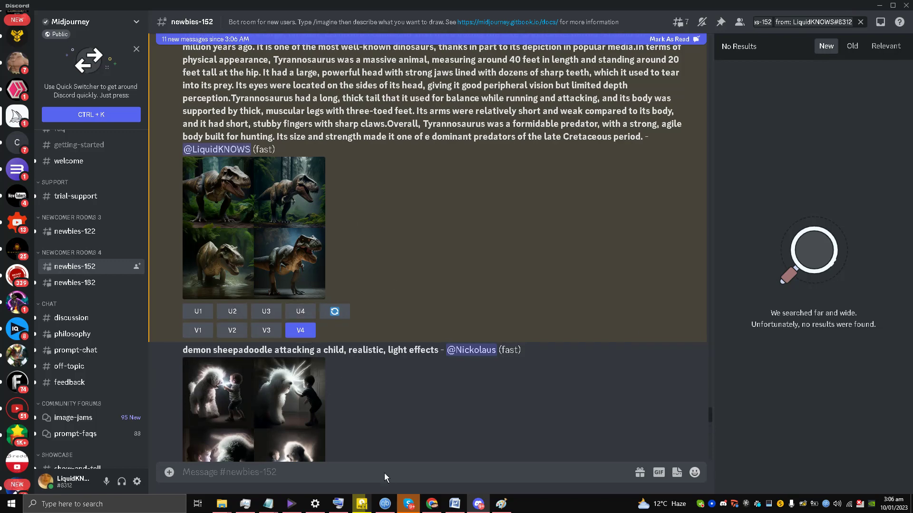
click(501, 505)
right_click(130, 132)
click(155, 159)
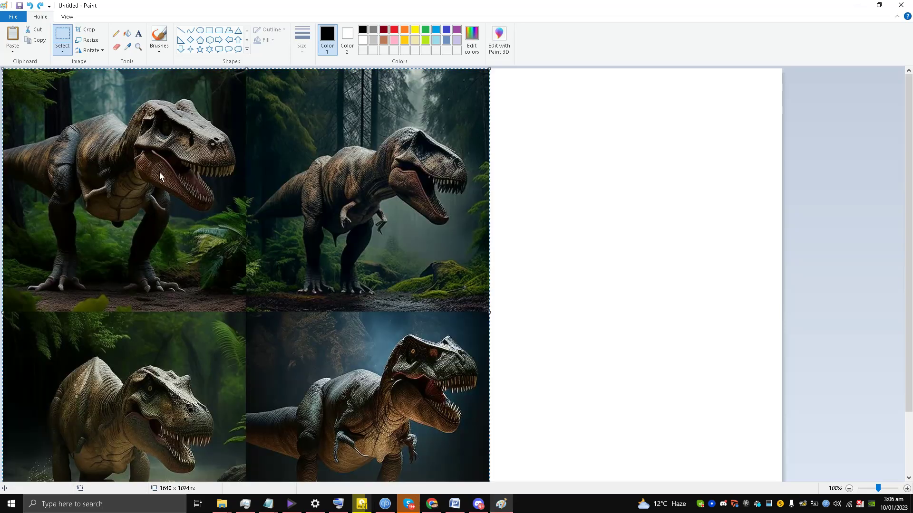
key(Delete)
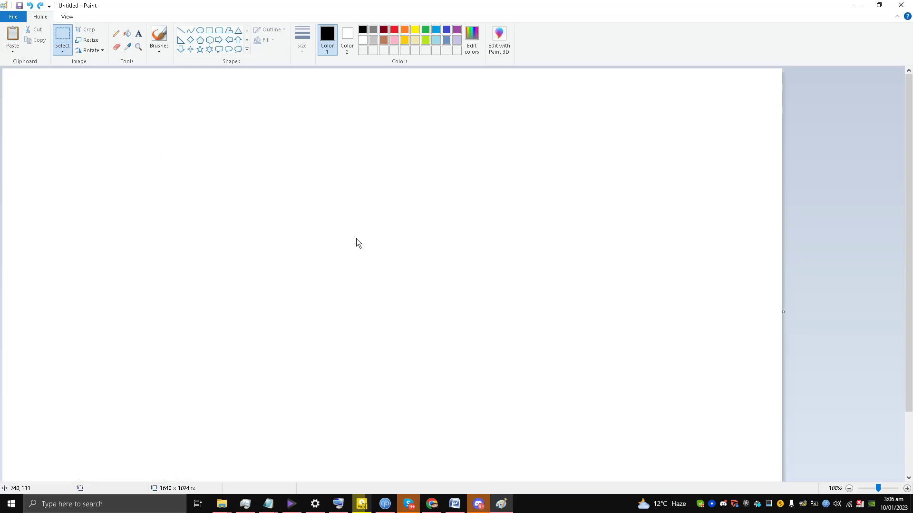
click(478, 504)
Step: View the enlarged T-rex grid, close it, and request an upscale of the fourth T-rex
click(296, 180)
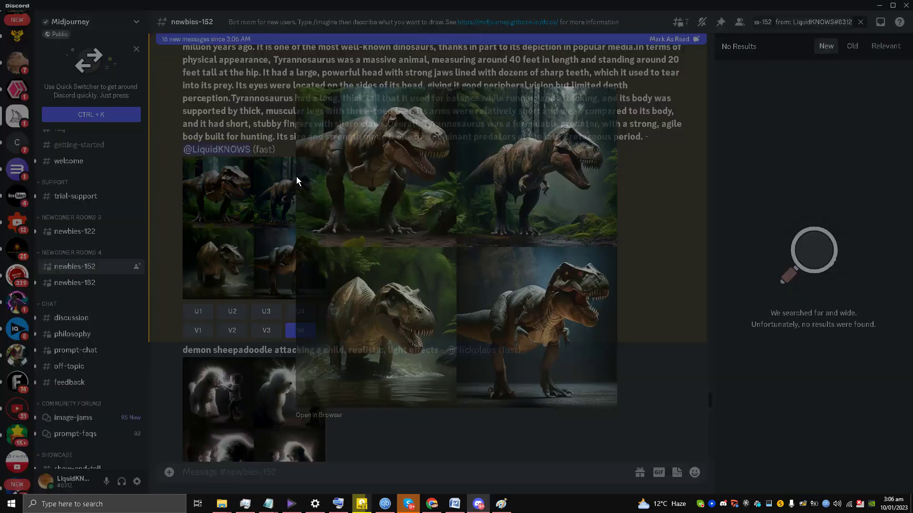
right_click(525, 142)
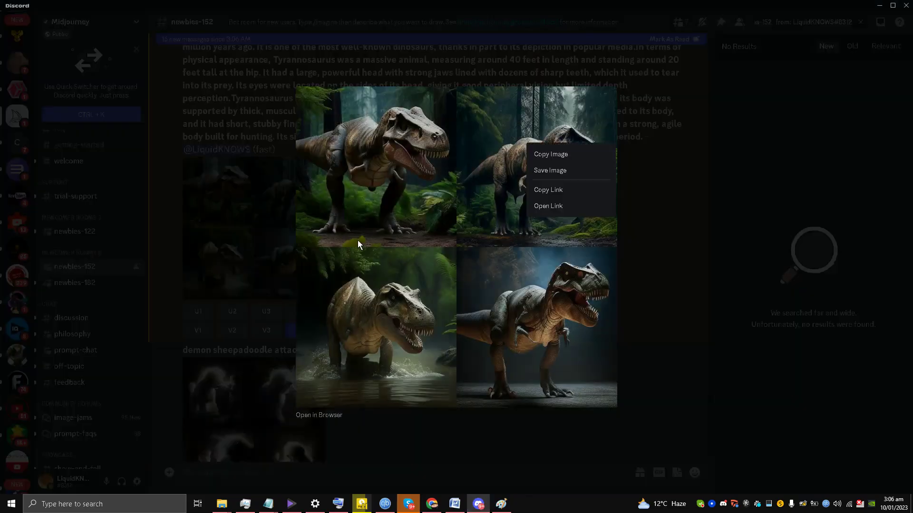
click(188, 267)
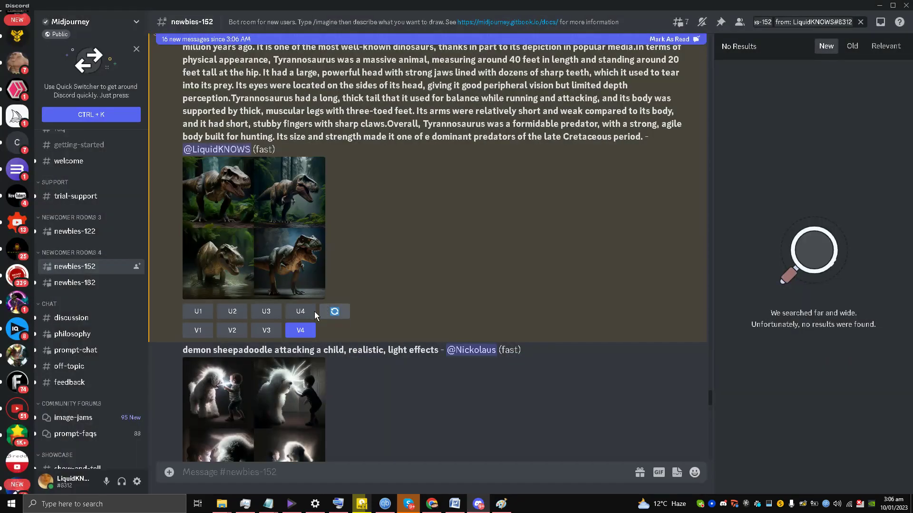
click(310, 312)
Step: Copy the T-rex grid image and bring the blank Paint canvas back to the front
right_click(289, 191)
click(469, 204)
right_click(258, 196)
click(285, 347)
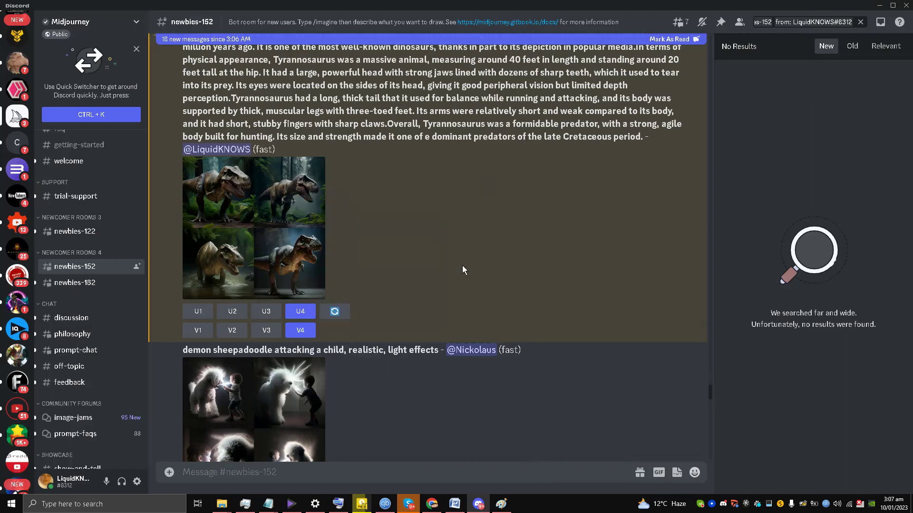
click(500, 504)
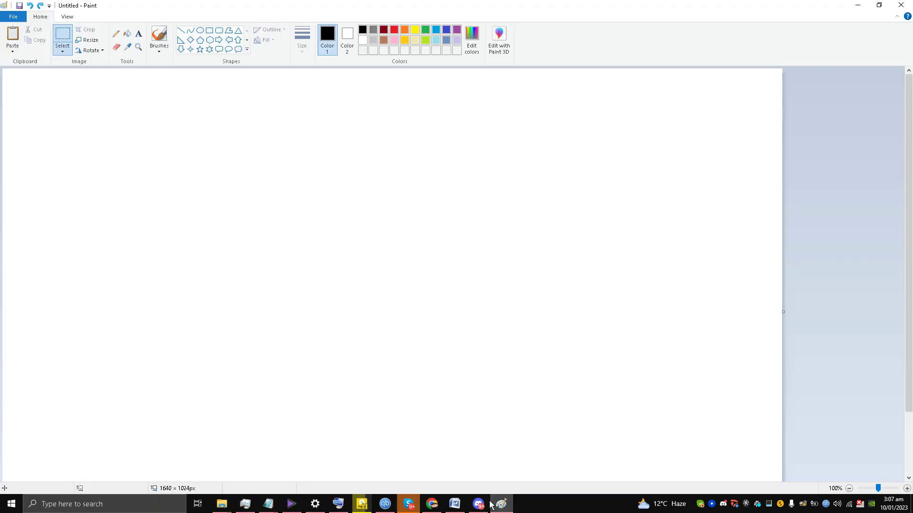
Step: Paste the T-rex grid, crop to it, and resize to 1280 × 720 px without keeping aspect ratio
click(13, 37)
click(87, 29)
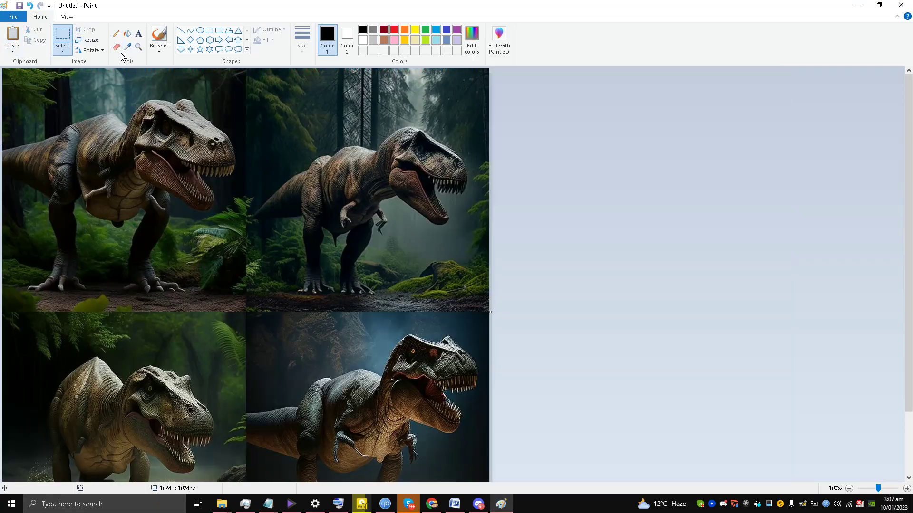
click(91, 40)
click(115, 74)
click(70, 128)
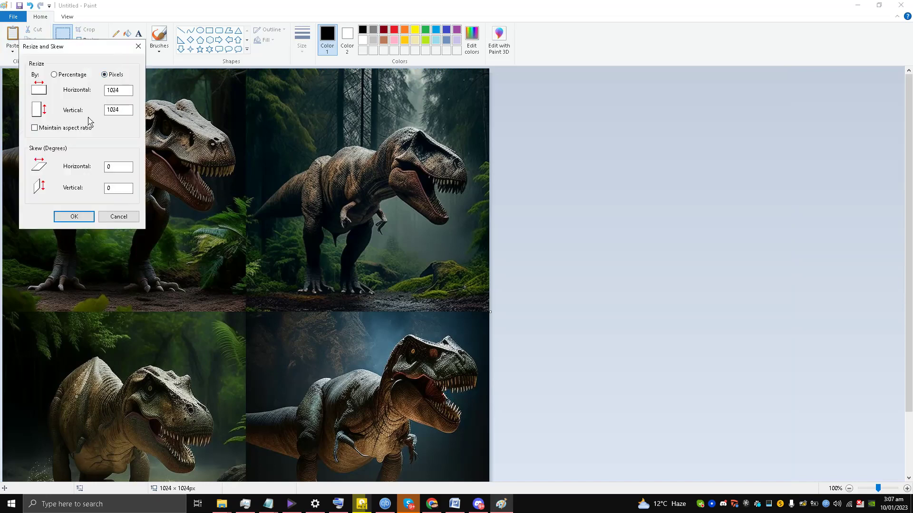
double_click(117, 90)
text(1)
key(Tab)
text(7)
key(Return)
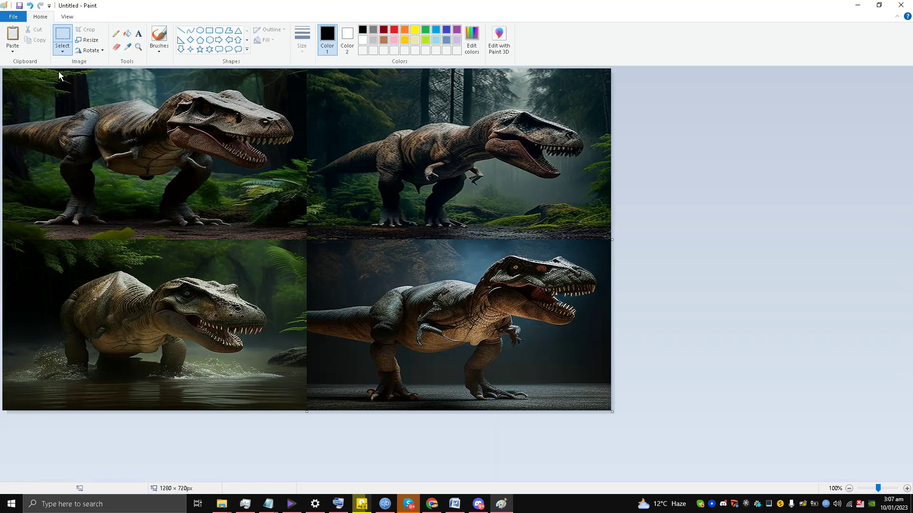
Step: Save the image as a JPEG picture named TREX.jpg
click(21, 19)
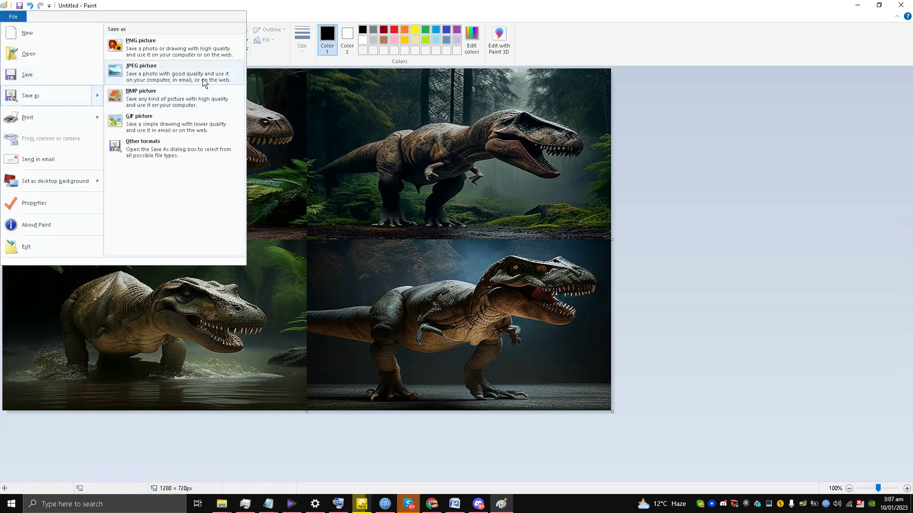
click(273, 200)
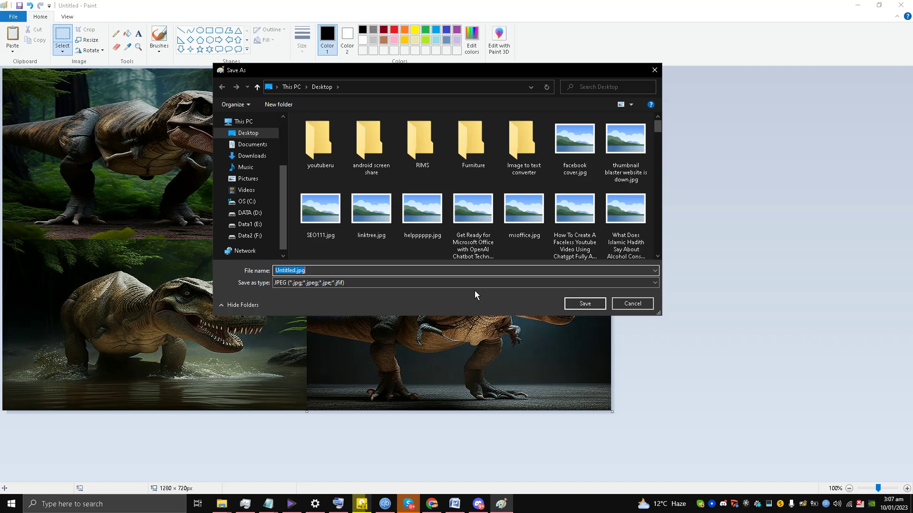
text(TREX)
click(592, 304)
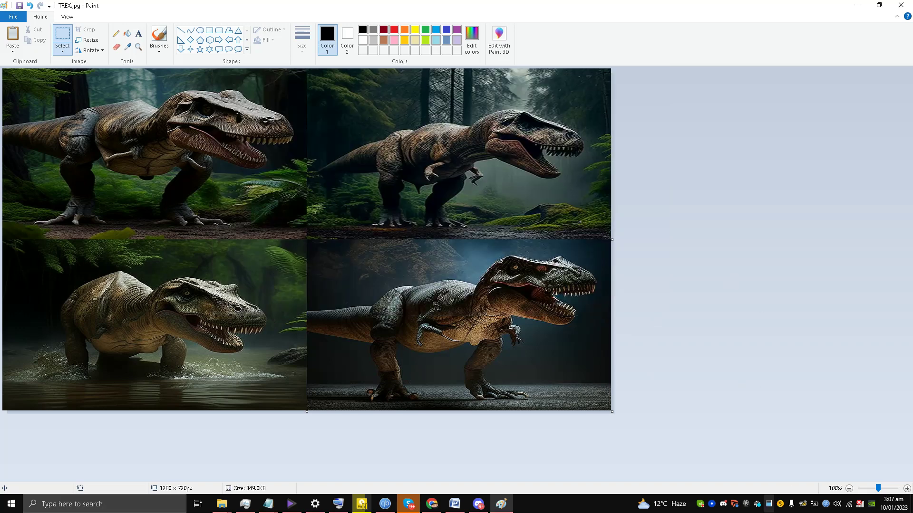